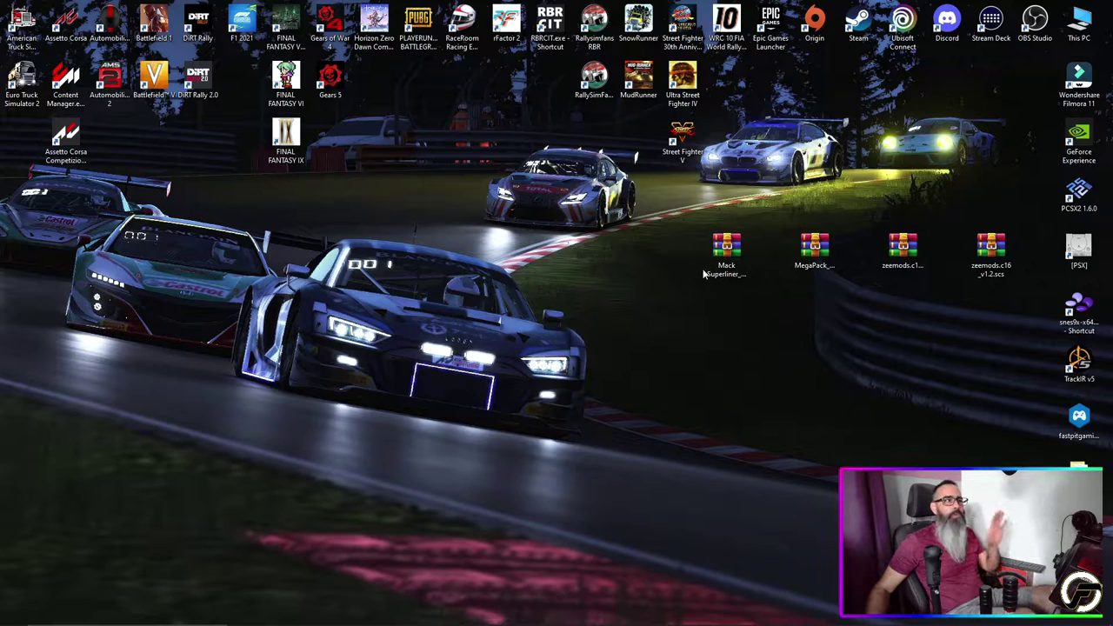
Open the Mack Superliner_ReneNate.scs archive and locate the liner folder inside def\vehicle\truck
left_click_drag(727, 248, 581, 300)
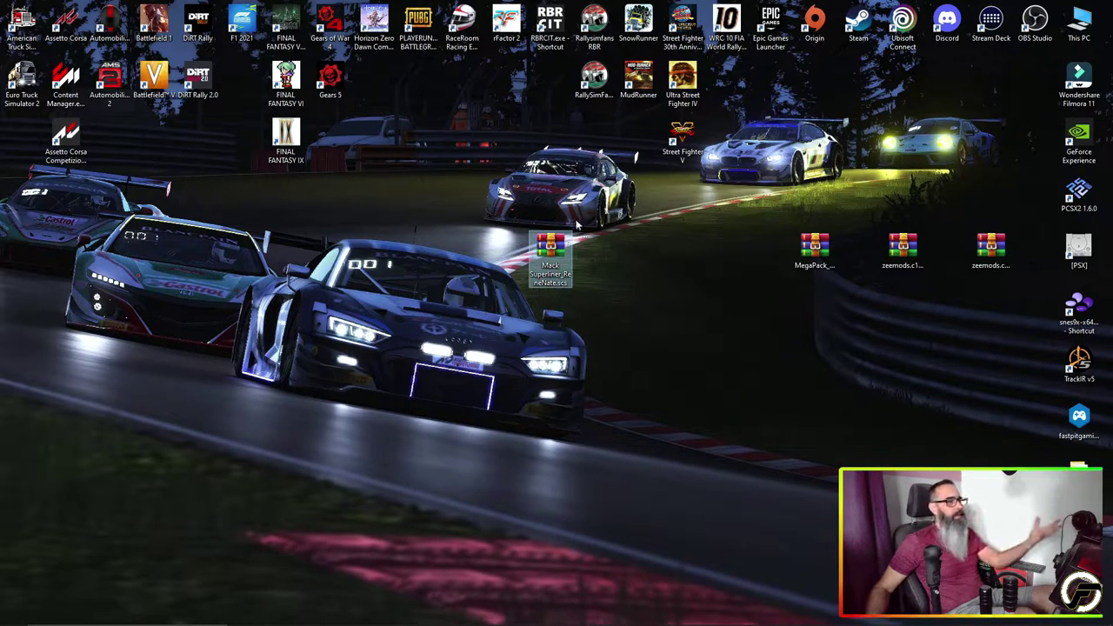
double_click(546, 261)
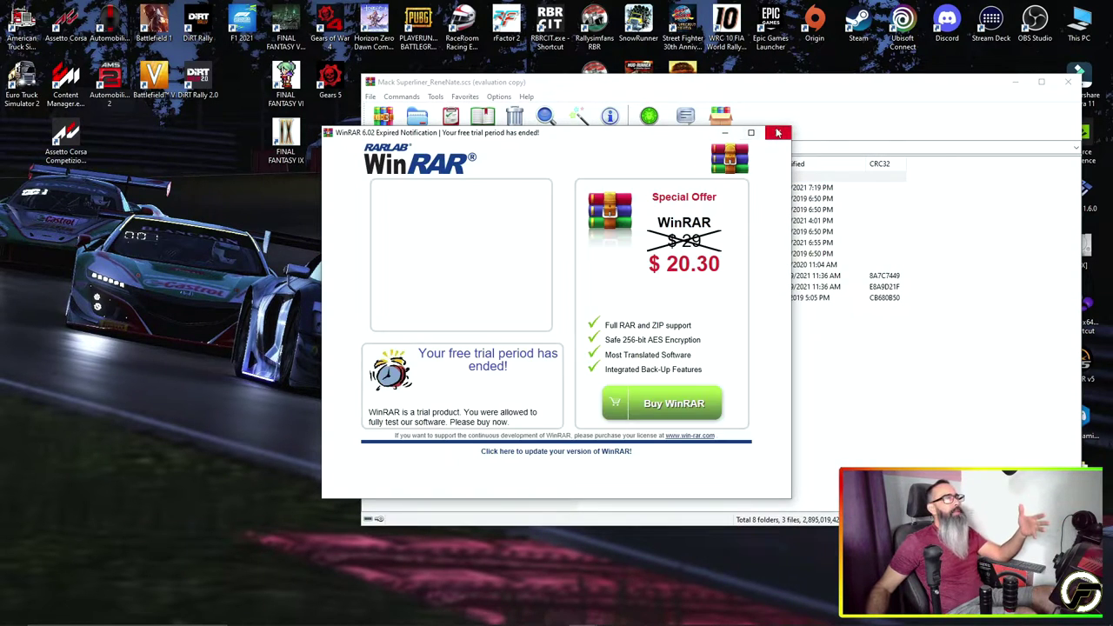
left_click(777, 132)
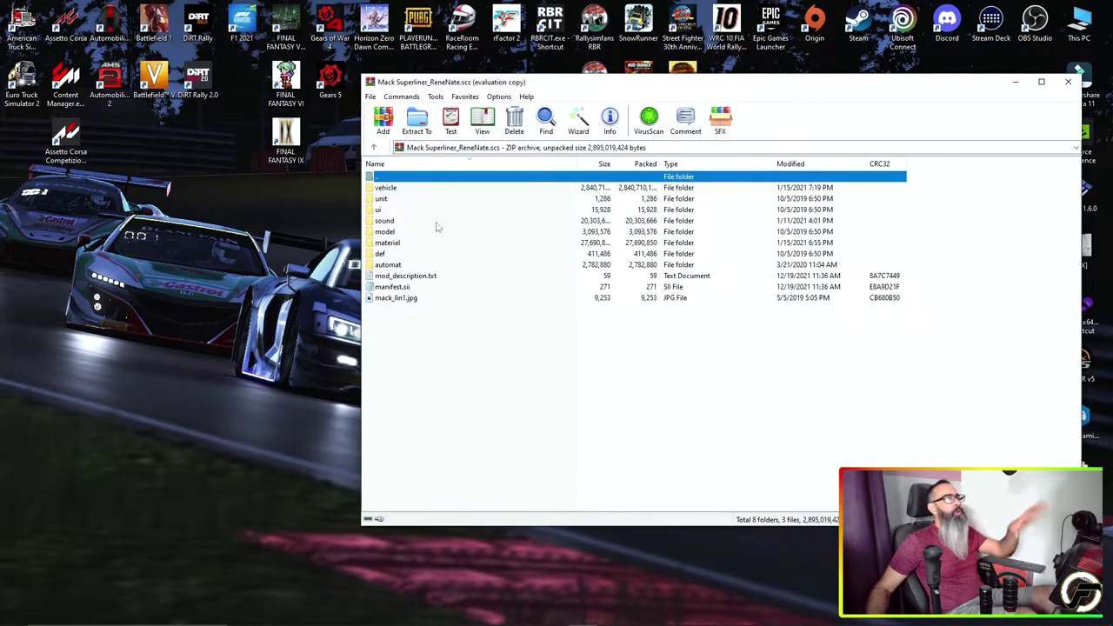
left_click(396, 255)
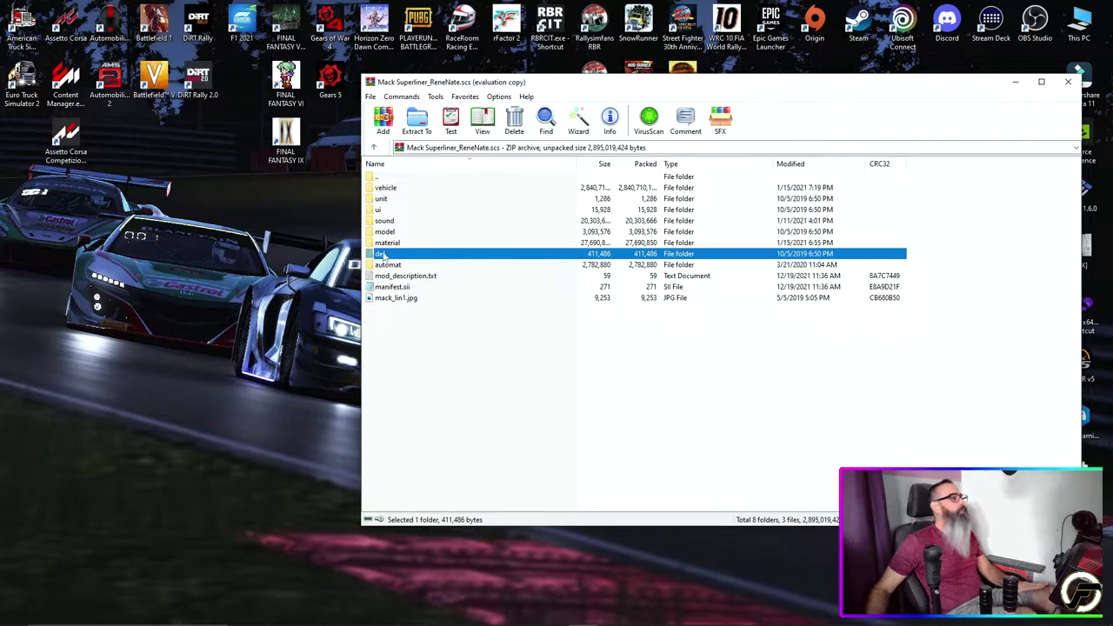
double_click(387, 253)
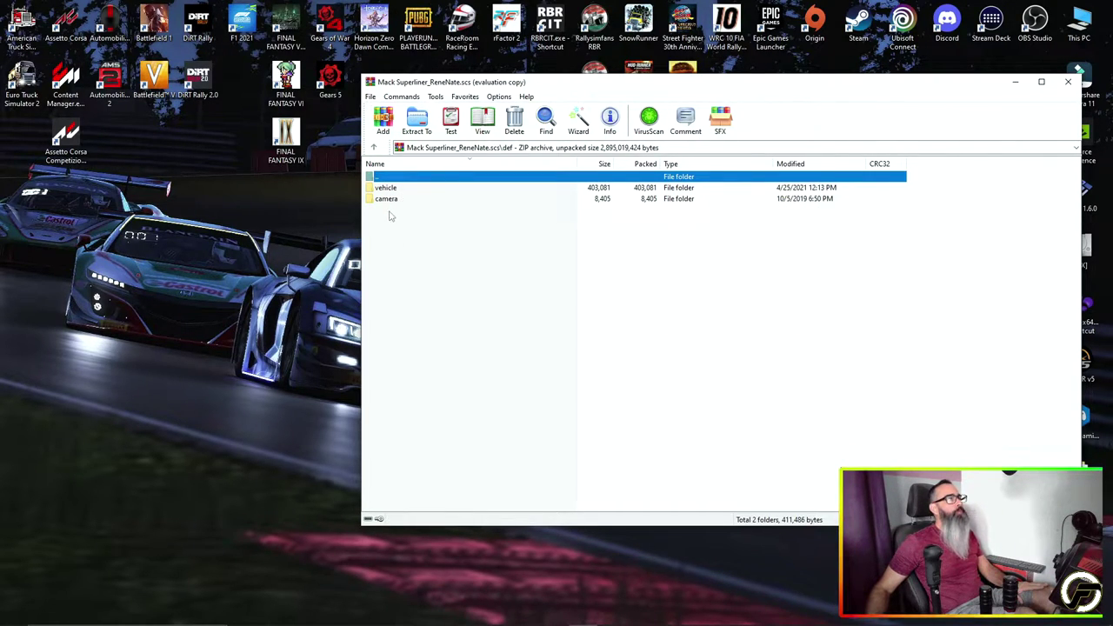
double_click(404, 190)
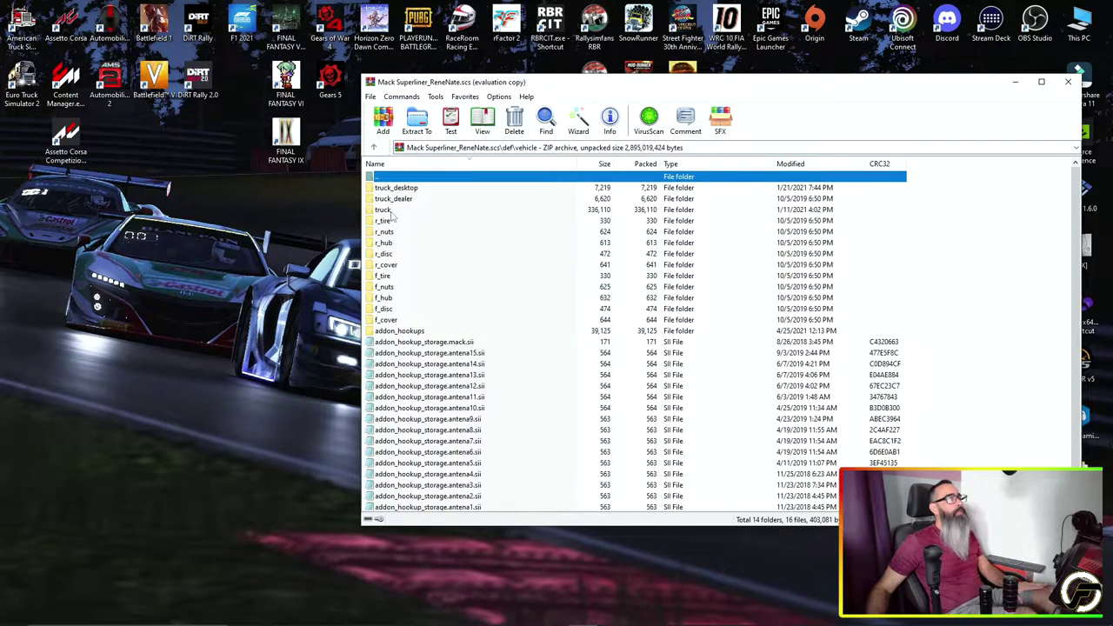
double_click(390, 211)
left_click(382, 189)
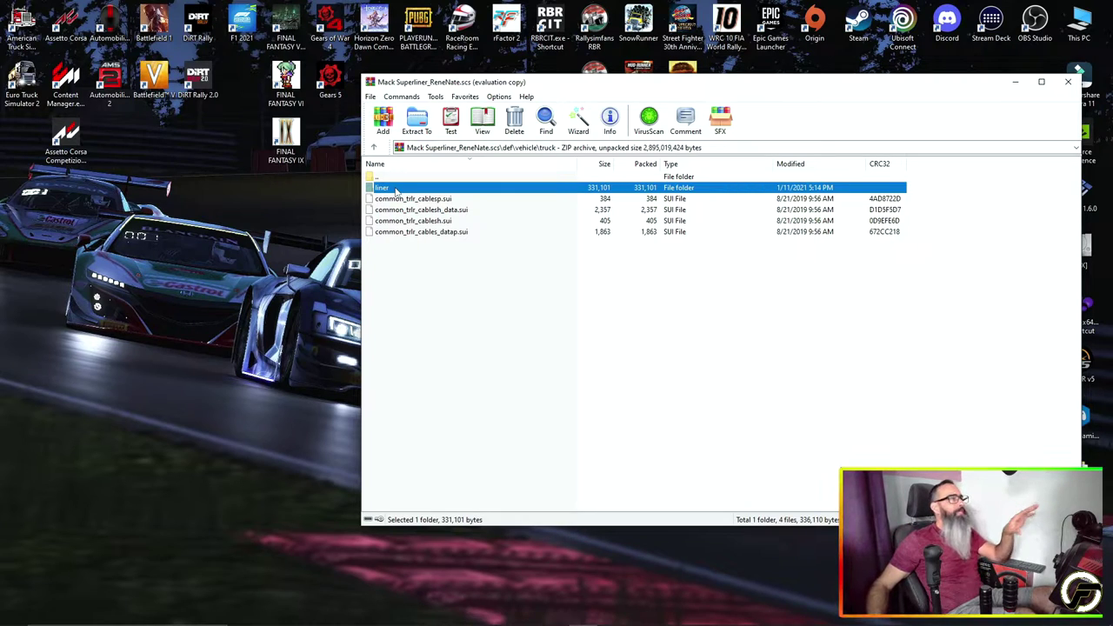
Return to the archive's root and retrace the path through def and vehicle to the liner folder in truck
left_click(375, 147)
left_click(375, 148)
left_click(374, 147)
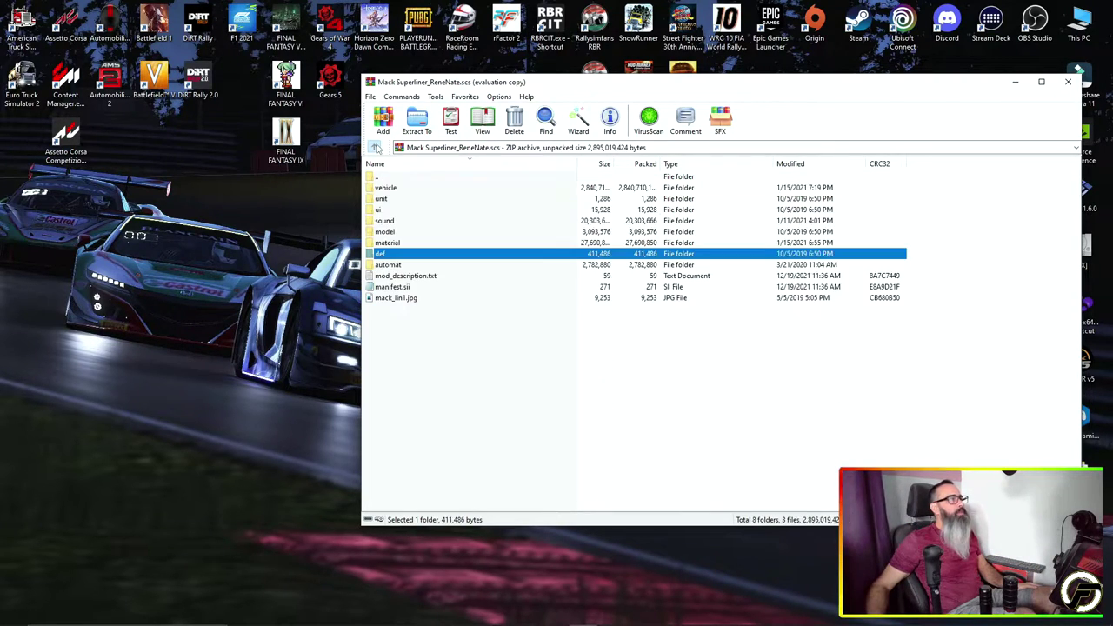
double_click(385, 254)
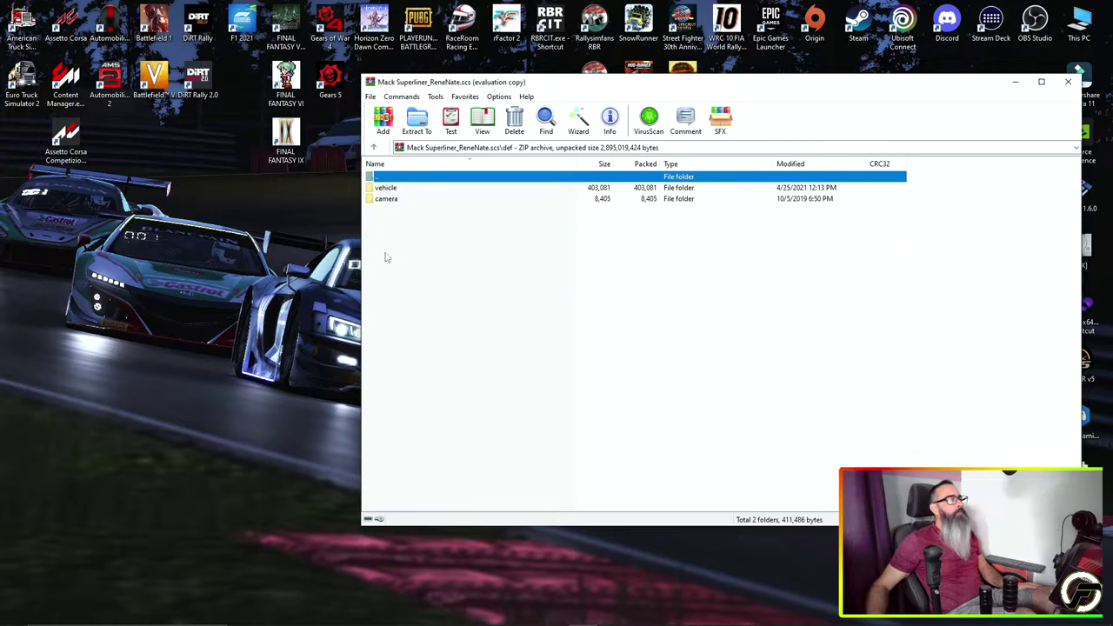
double_click(385, 188)
double_click(382, 209)
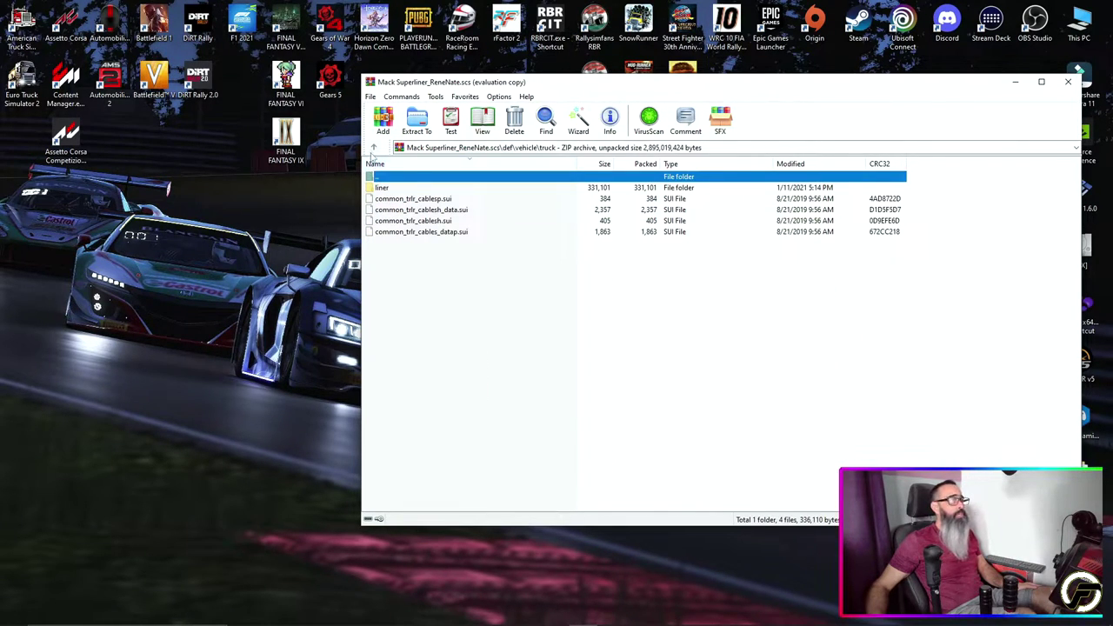
left_click(375, 148)
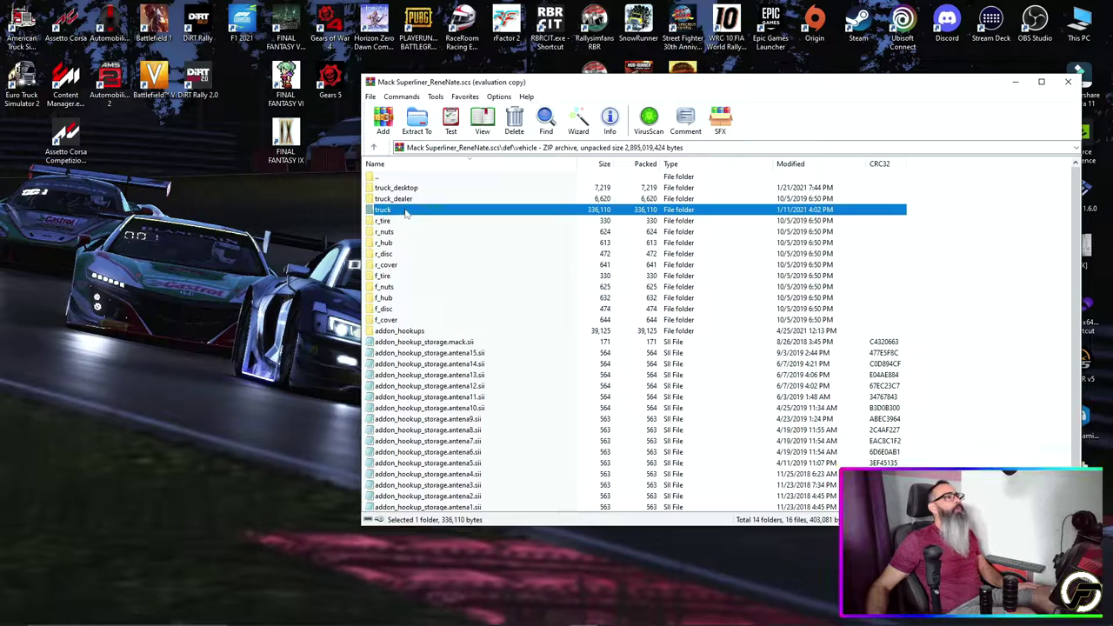
double_click(384, 209)
left_click(381, 190)
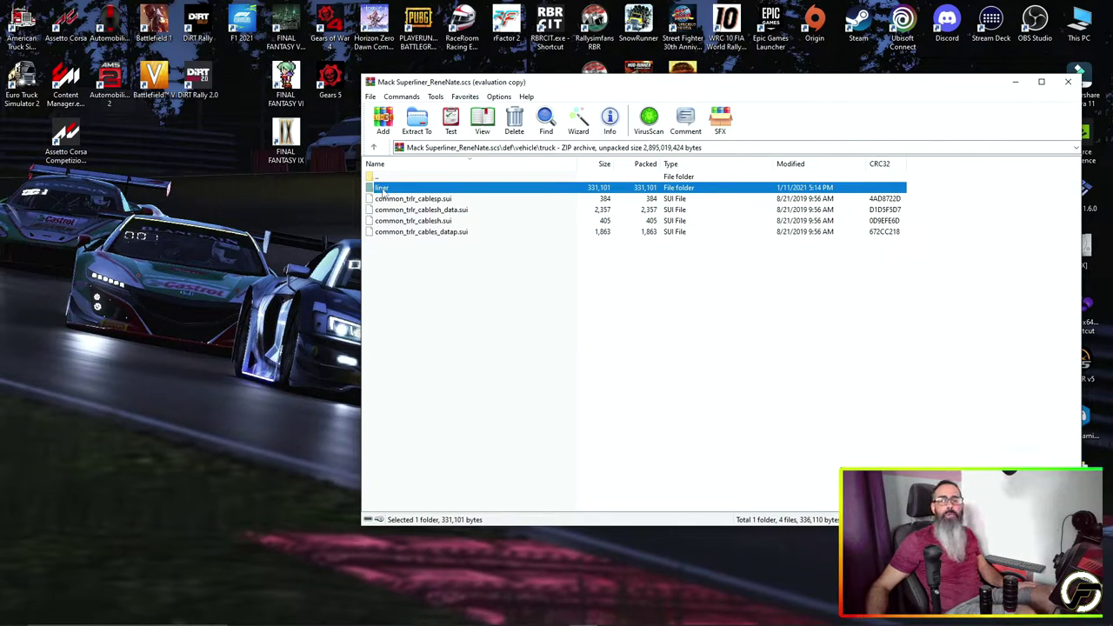
Examine the contents of the liner folder and its paint_job subfolder, and return to the truck folder
double_click(383, 189)
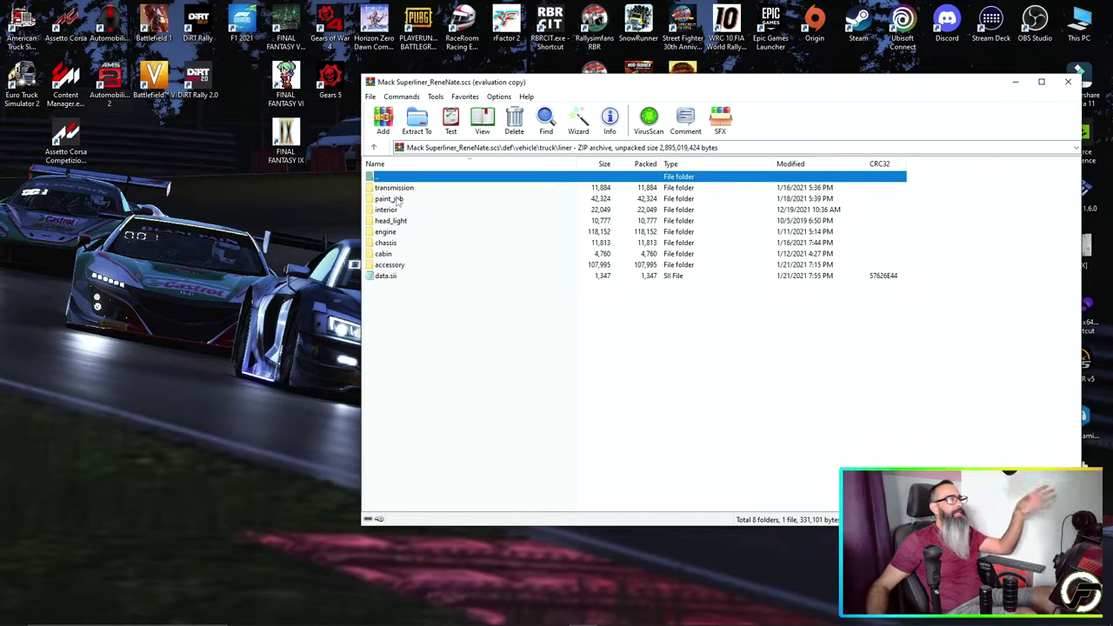
double_click(395, 197)
scroll(421, 372, "down", 5)
scroll(421, 371, "up", 5)
left_click(374, 148)
left_click(374, 148)
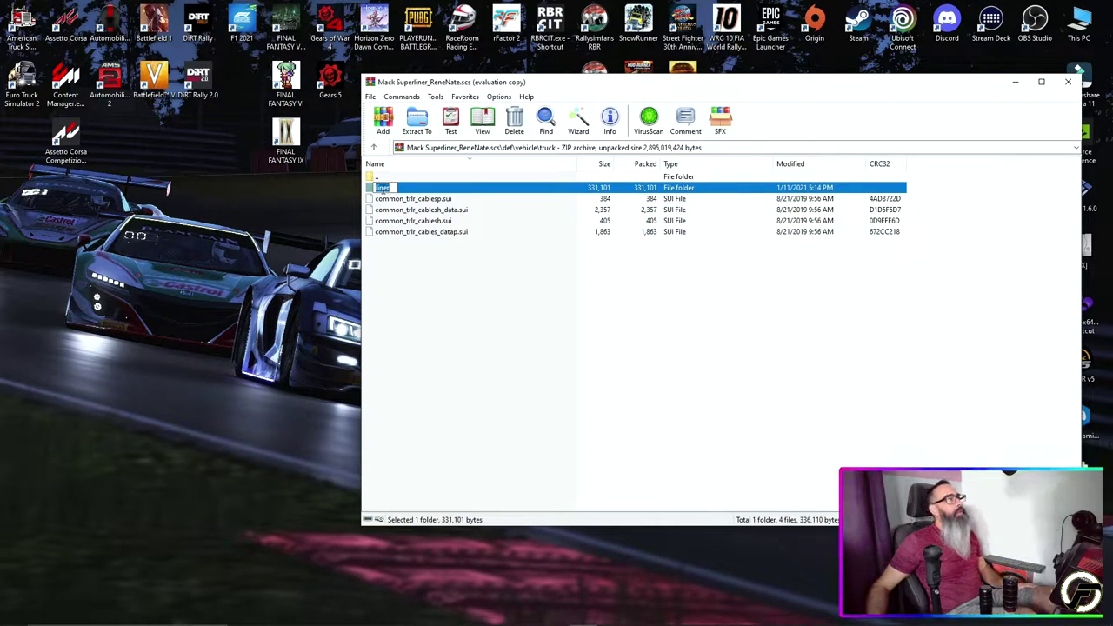
Copy the liner folder's name from the Mack archive and close the archive
right_click(384, 189)
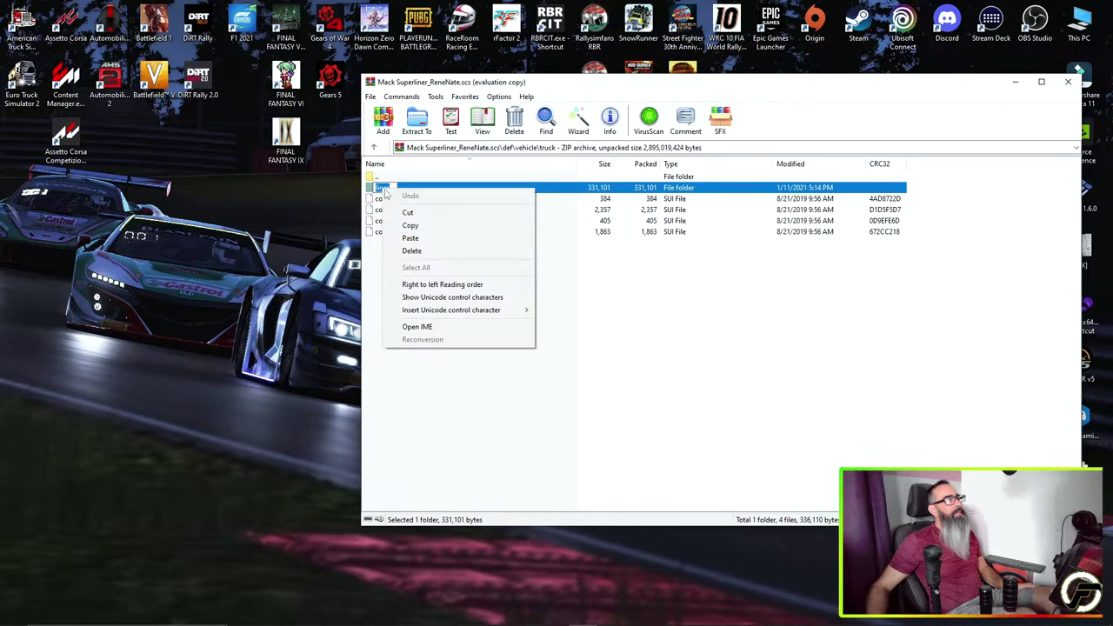
left_click(440, 225)
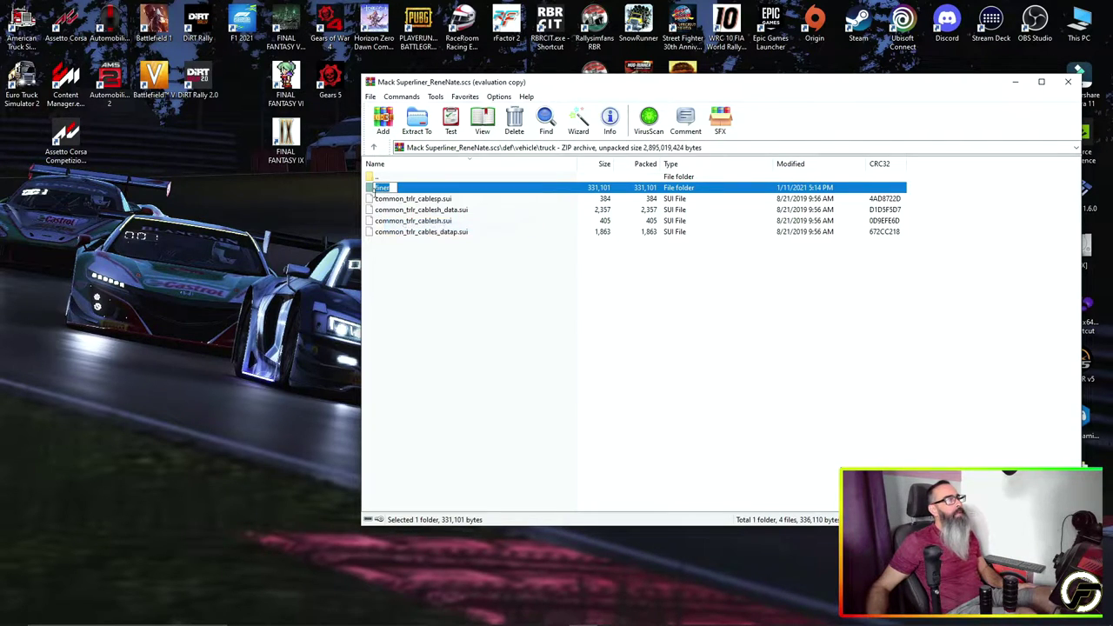
left_click(402, 264)
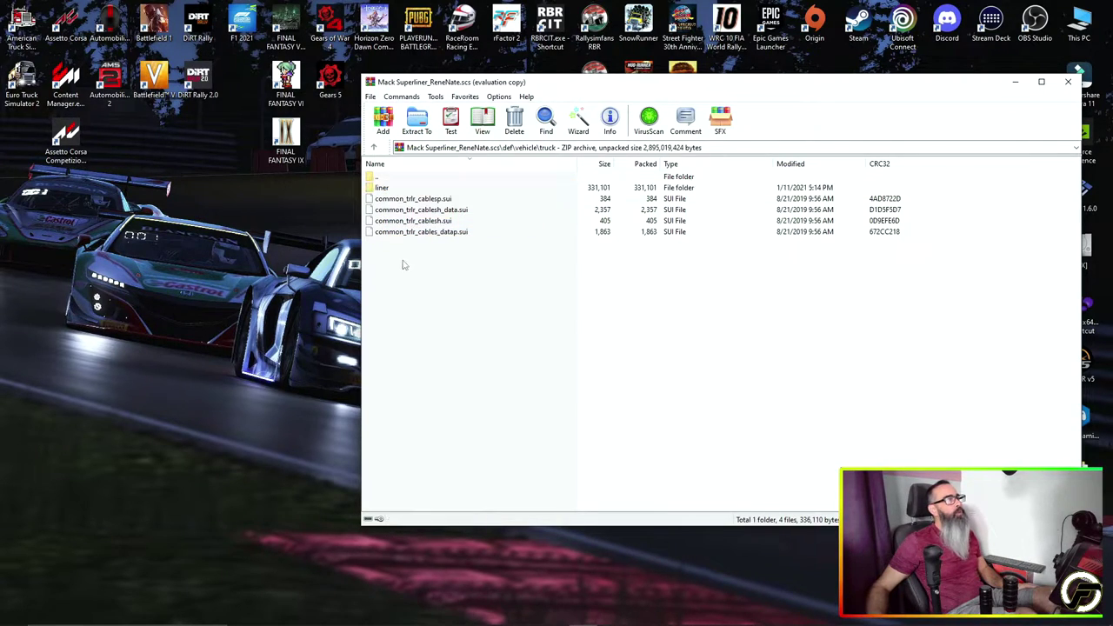
left_click(1068, 81)
Move the Mack archive aside on the desktop and place the two zeemods.c16 archives next to each other below the MegaPack archive
left_click_drag(562, 258, 342, 257)
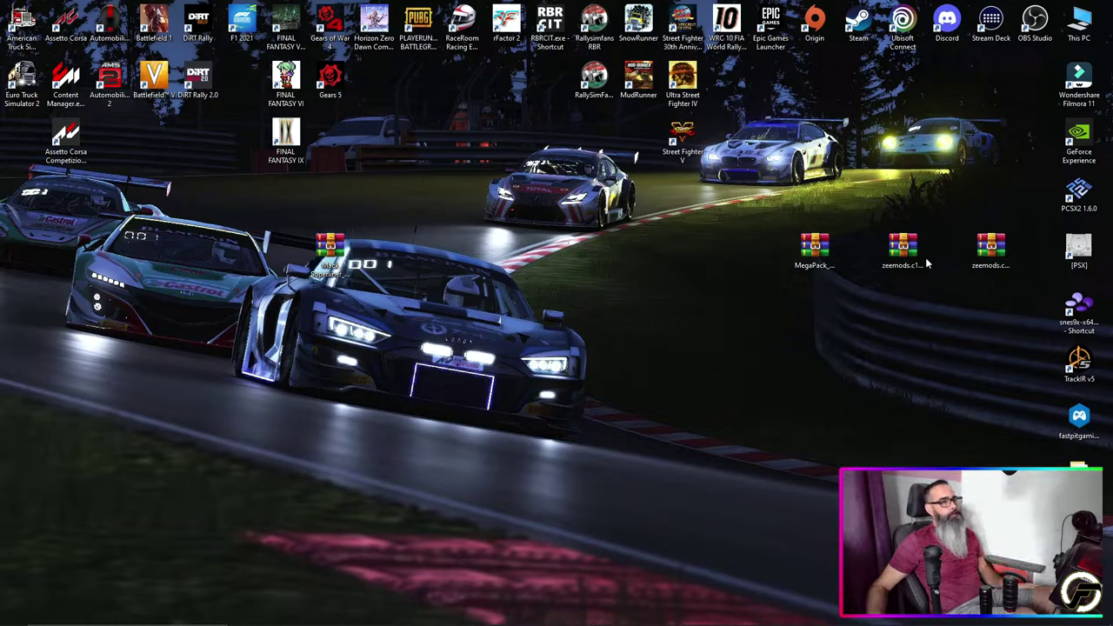
left_click(833, 362)
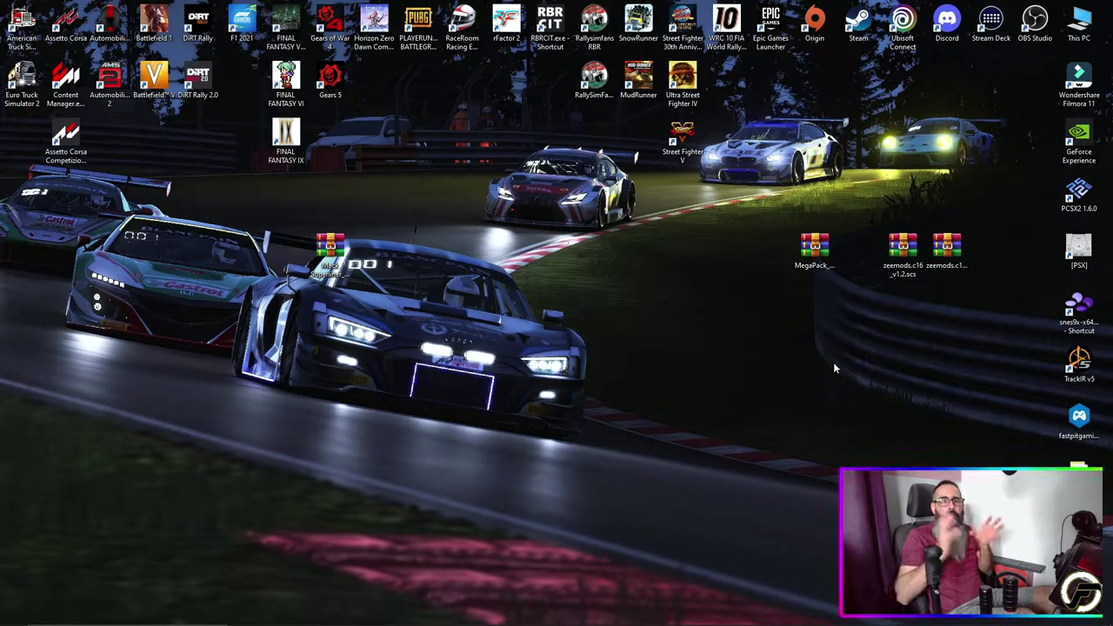
left_click_drag(902, 248, 770, 365)
left_click_drag(956, 250, 878, 352)
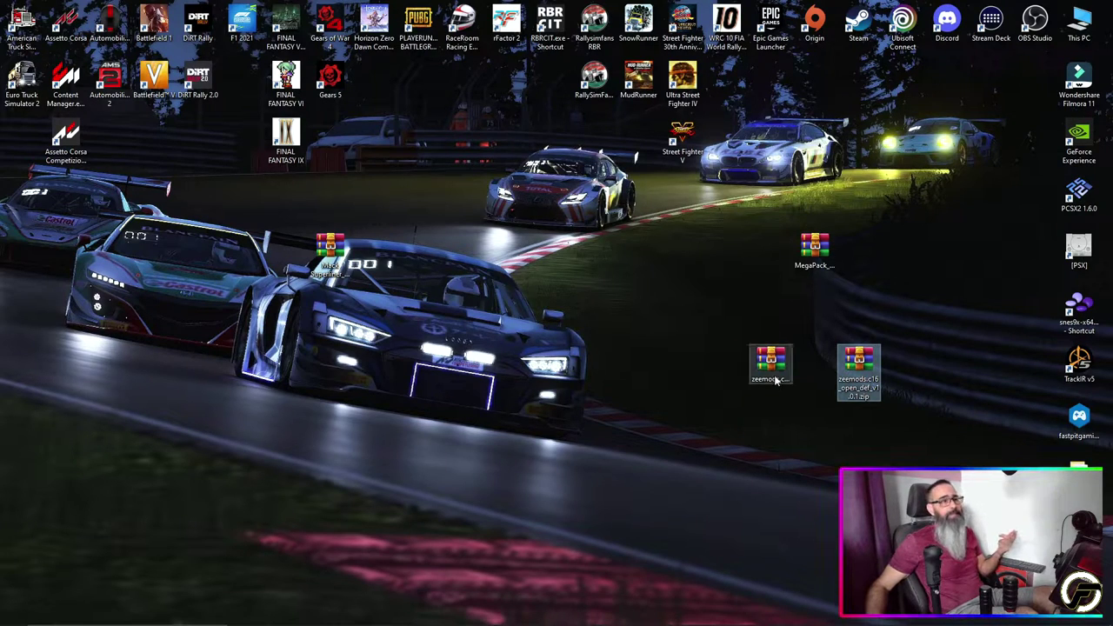
Try to open the zeemods.c16_v1.2.scs archive
double_click(774, 369)
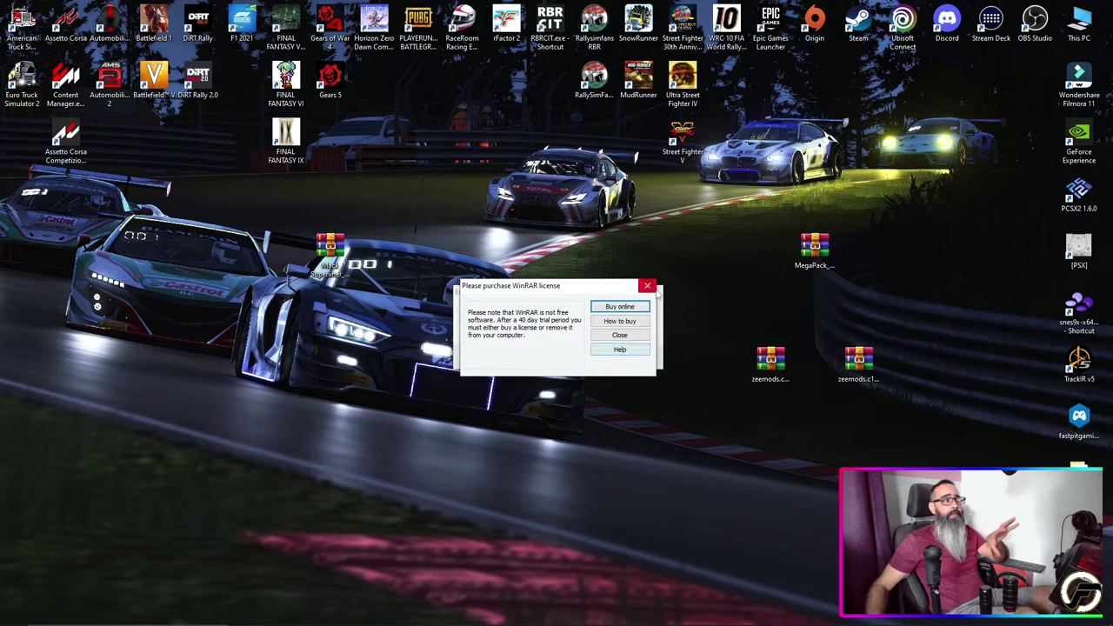
left_click(644, 350)
left_click(654, 296)
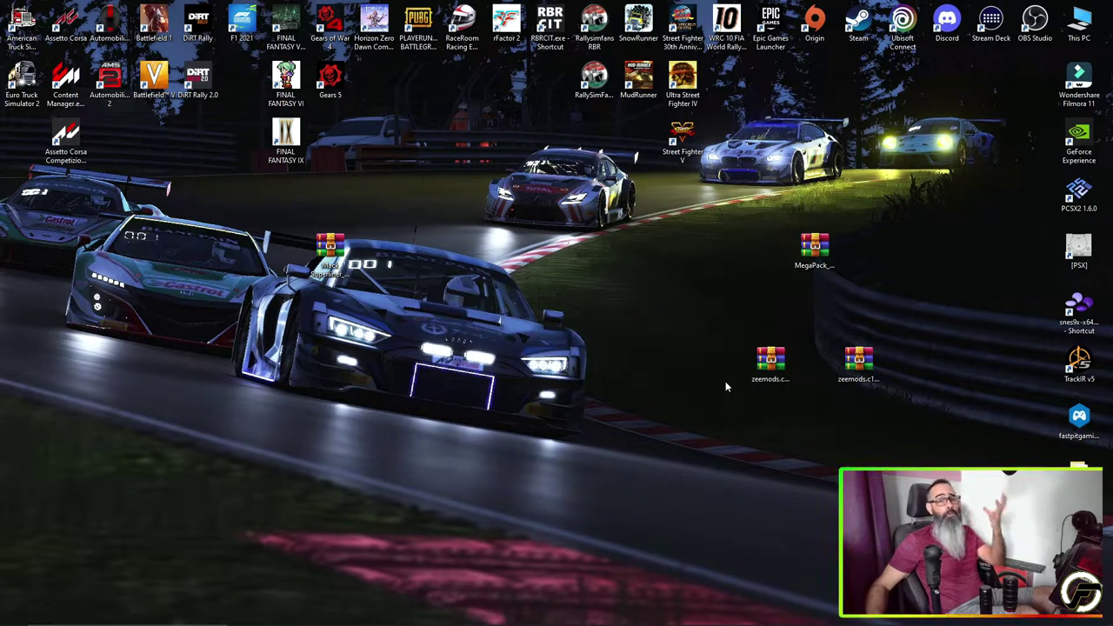
Open zeemods.c16_open_def_v1.0.1.zip and go to the def\vehicle\truck folder inside its zeemods.c16_open_def_v1.0.1 folder
double_click(851, 357)
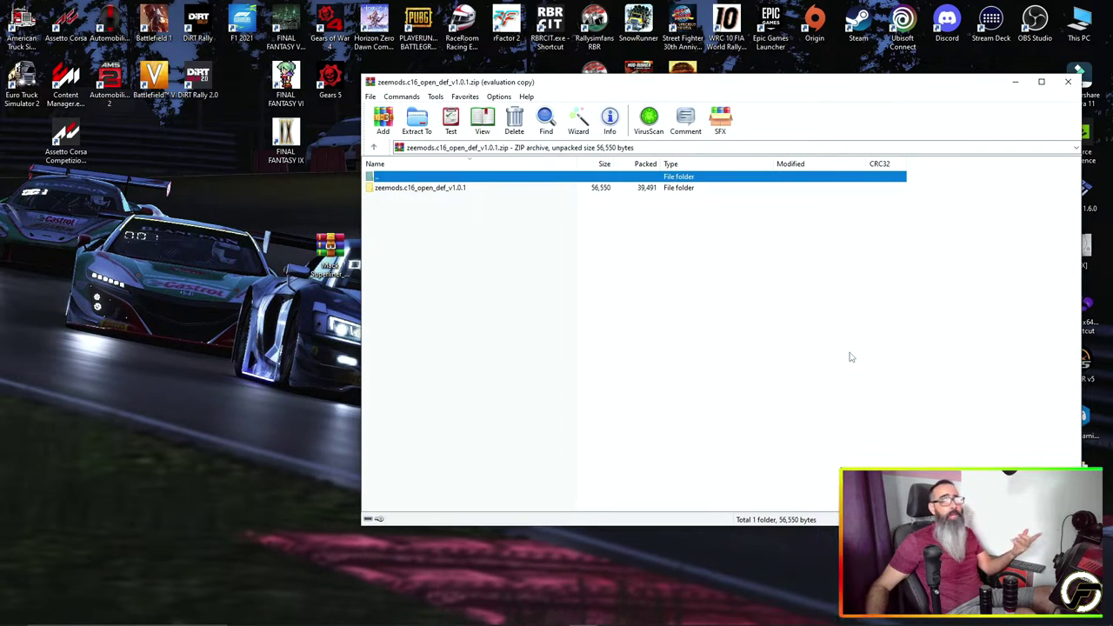
left_click(810, 260)
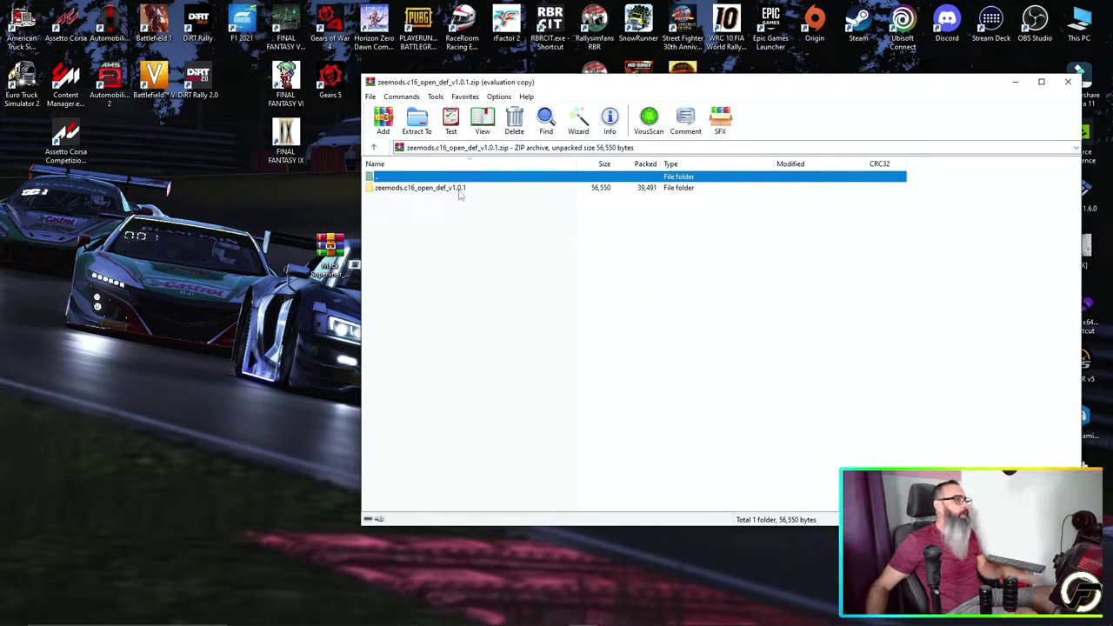
double_click(426, 187)
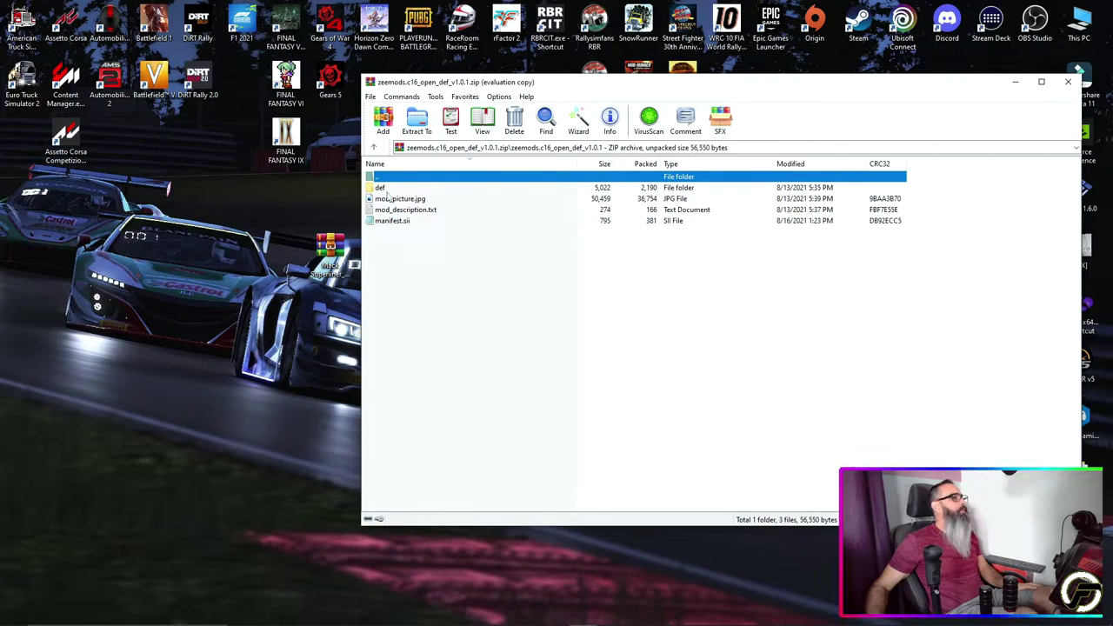
double_click(380, 187)
double_click(395, 189)
double_click(407, 189)
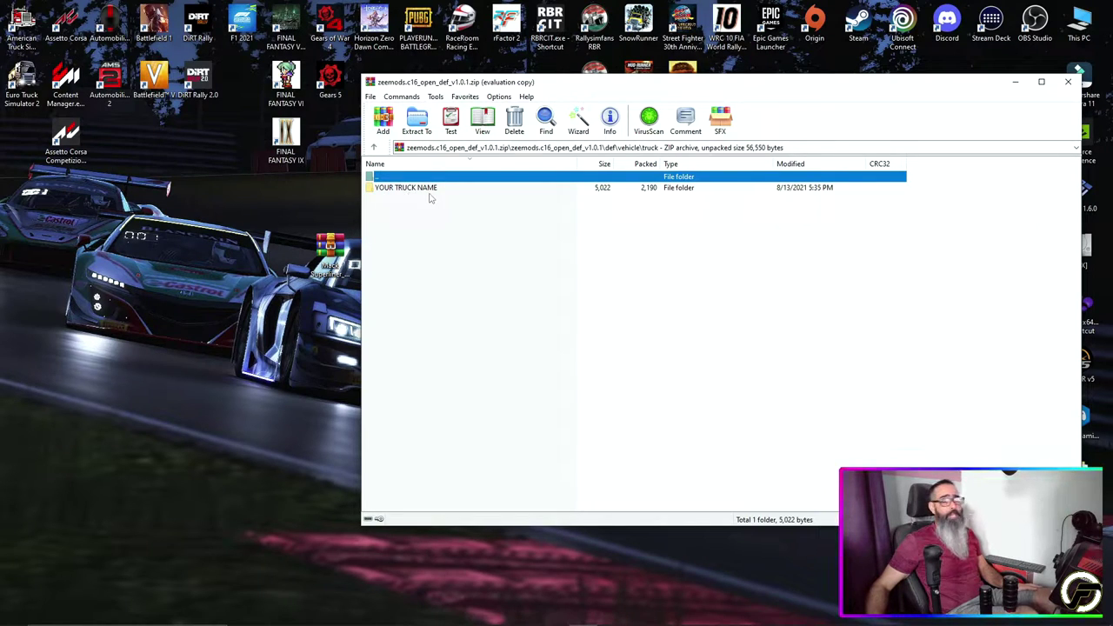
Rename the YOUR TRUCK NAME folder as liner using the copied name, and close the archive
left_click(428, 191)
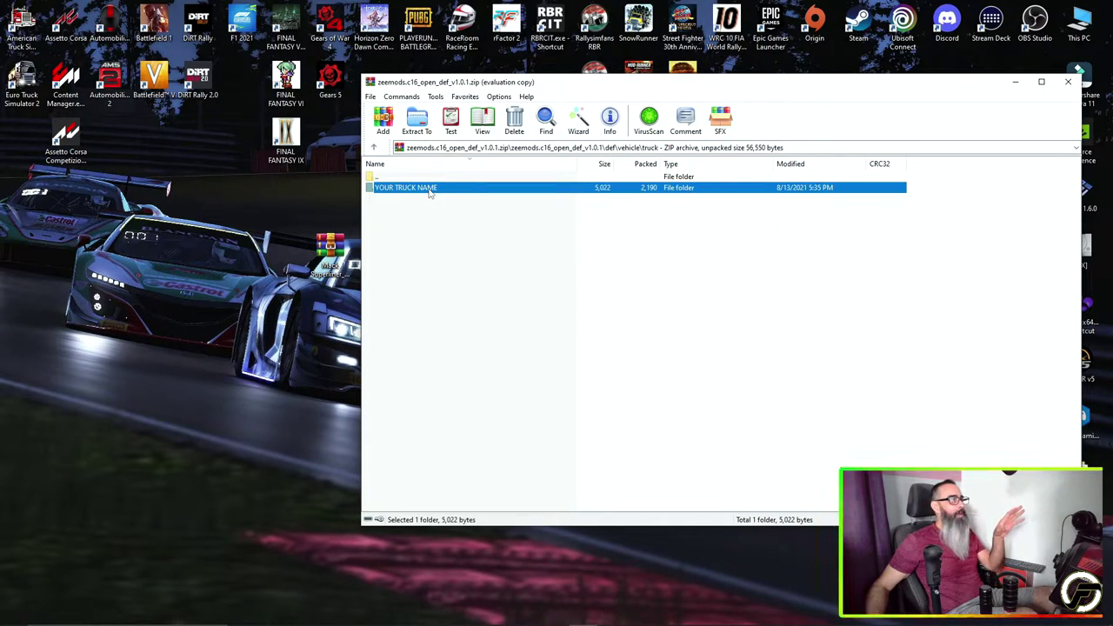
right_click(430, 189)
left_click(462, 319)
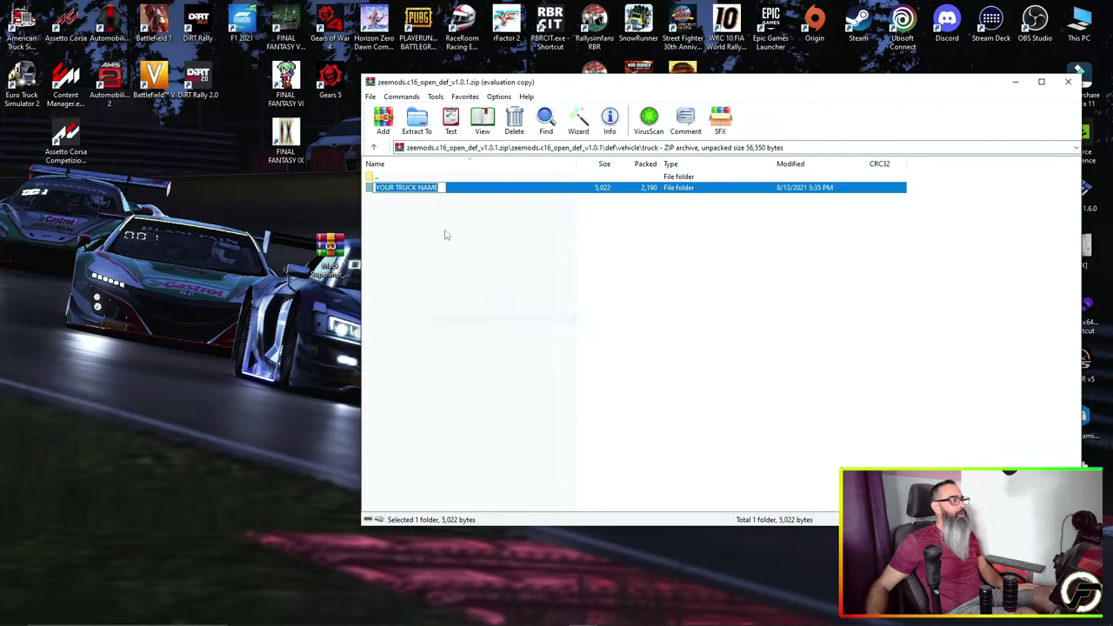
right_click(430, 189)
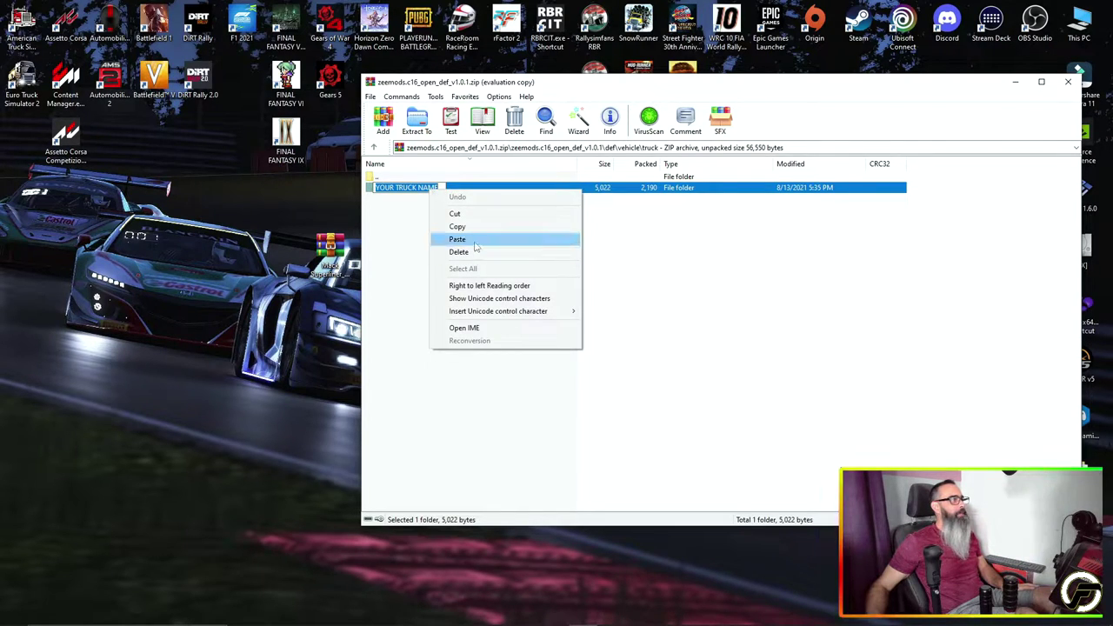
left_click(460, 236)
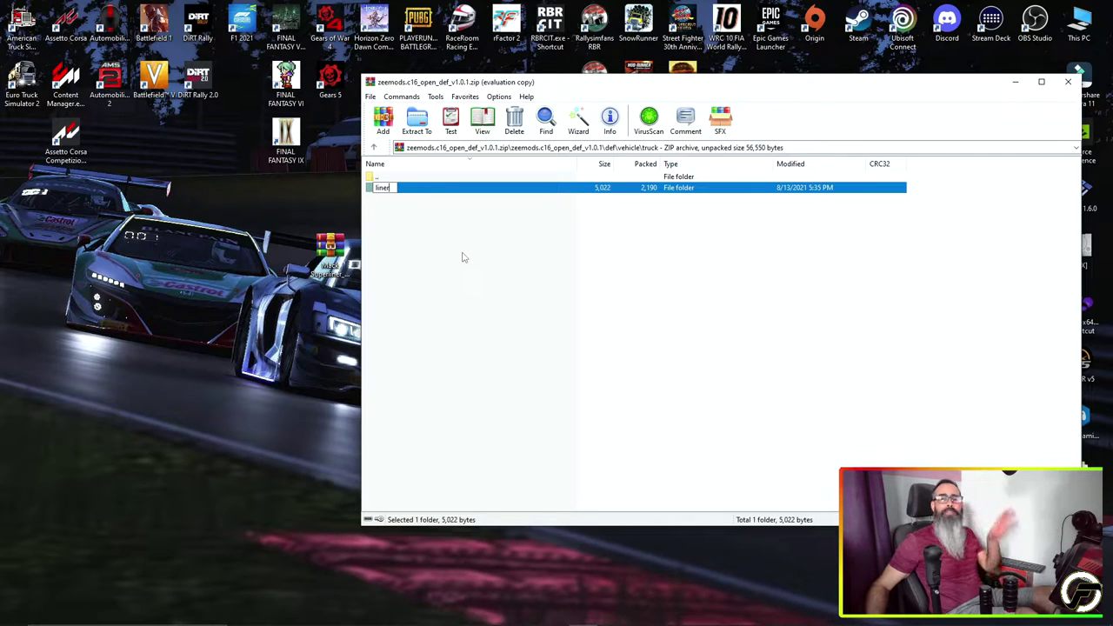
key("Return")
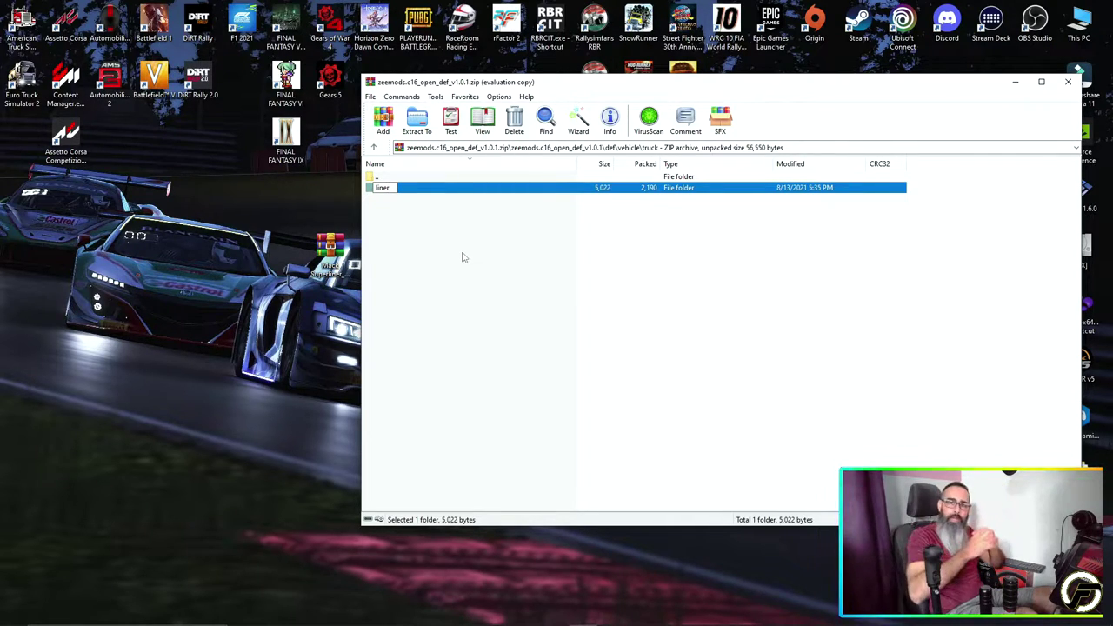
key("F2")
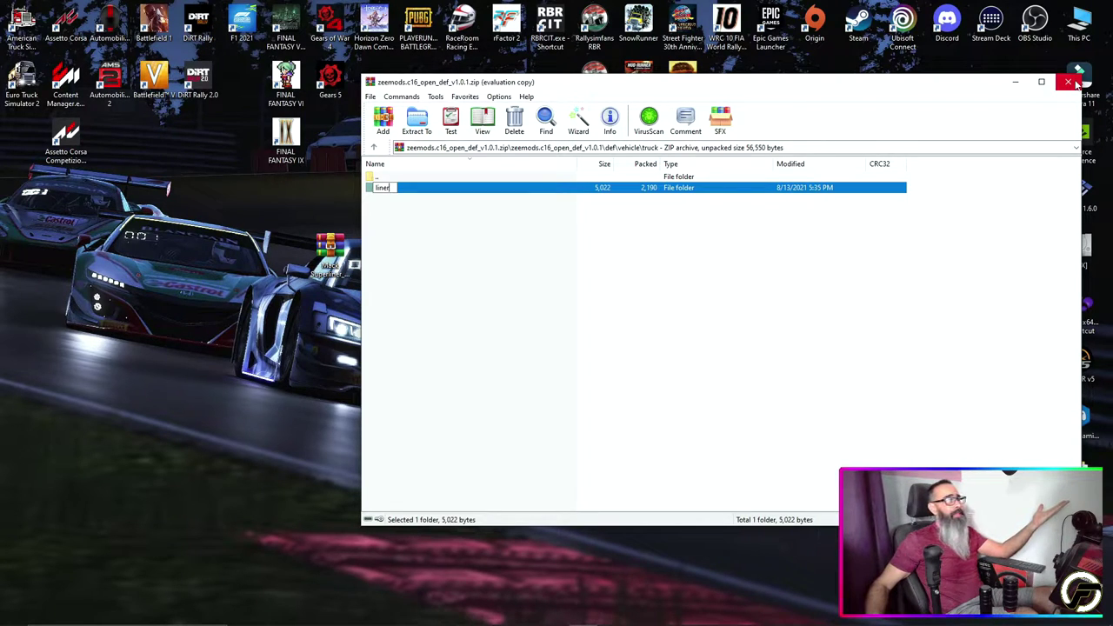
key("Return")
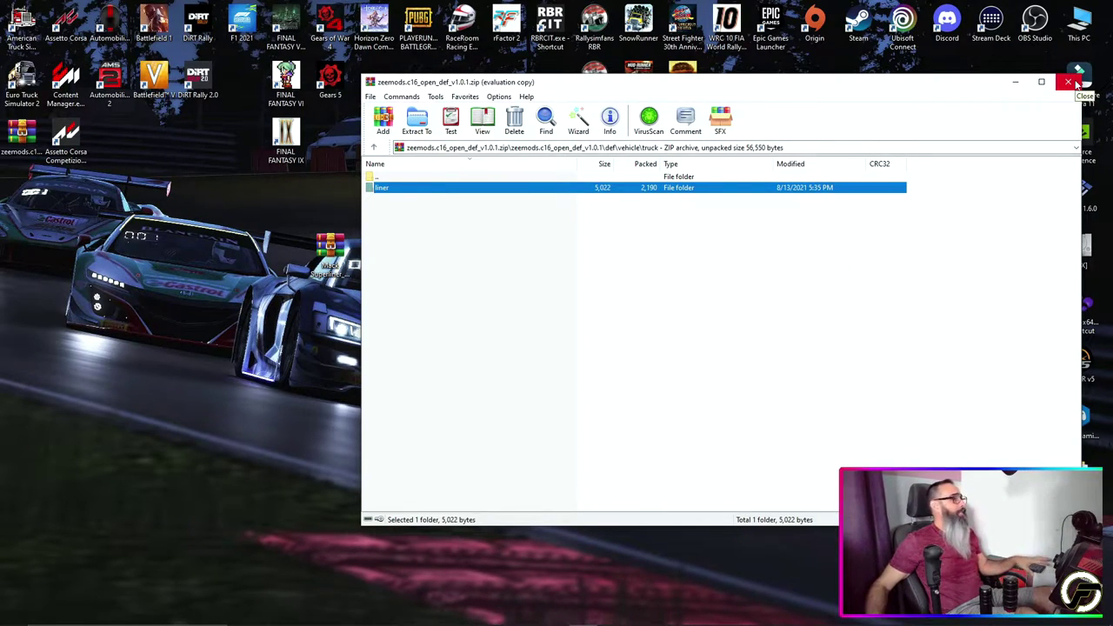
left_click(1075, 80)
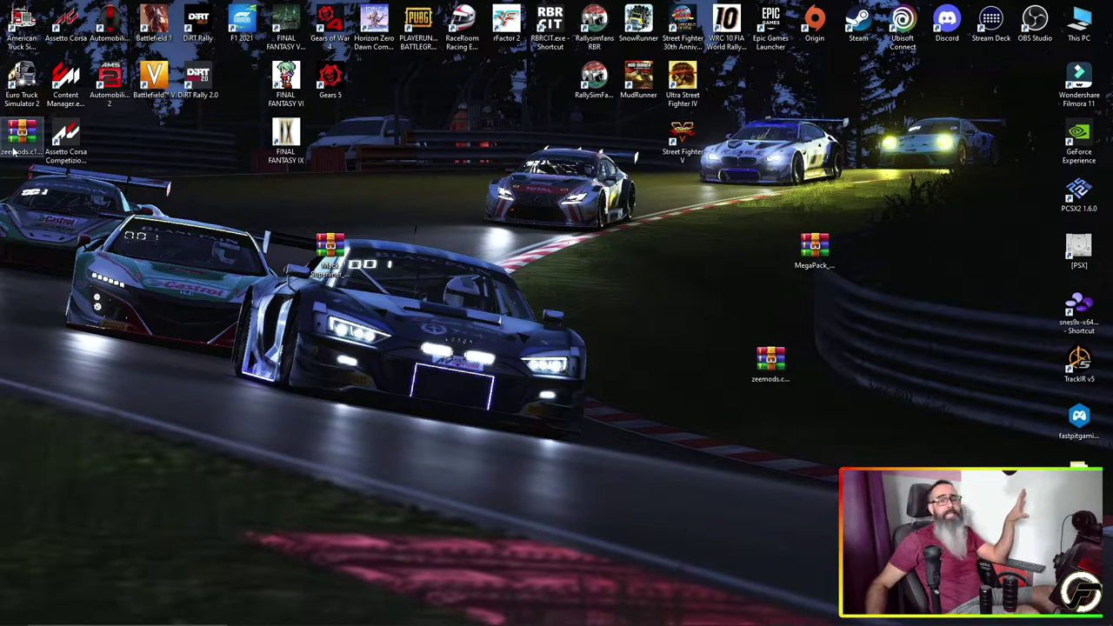
Bring the open_def archive back beside zeemods.c16_v1.2.scs on the desktop and move both out of the way, near the MegaPack archive's lower side
left_click_drag(13, 152, 847, 372)
left_click_drag(753, 362, 797, 363)
left_click_drag(747, 323, 950, 470)
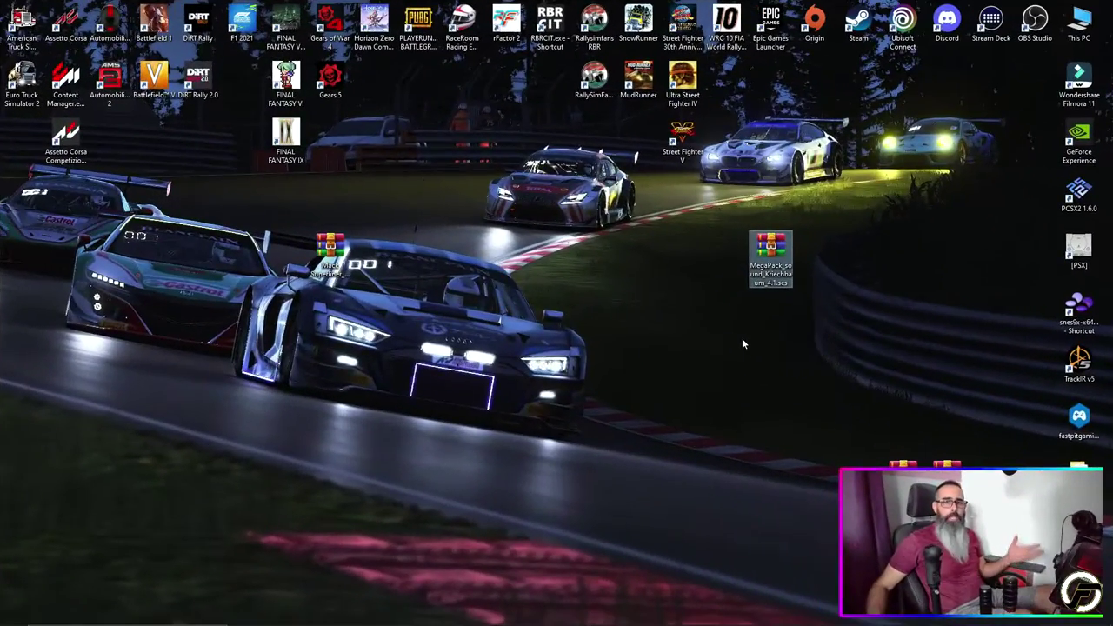
Move the MegaPack_sound_Kriechbaum_4.1.scs archive toward the middle of the desktop, open it and go to its def\vehicle\truck folder
left_click_drag(771, 270, 681, 328)
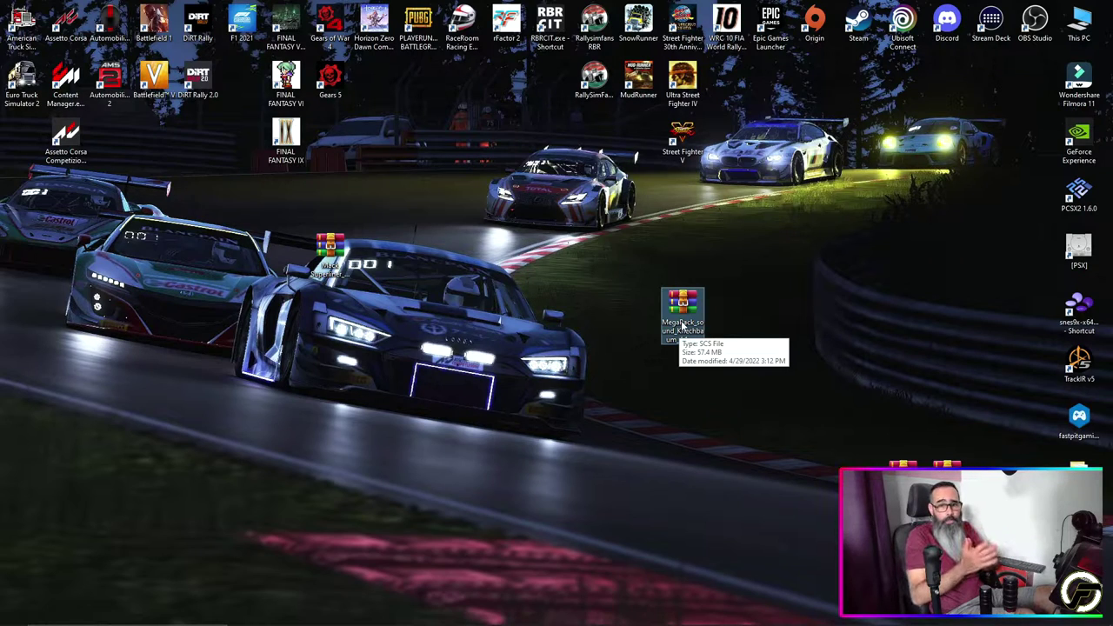
double_click(683, 321)
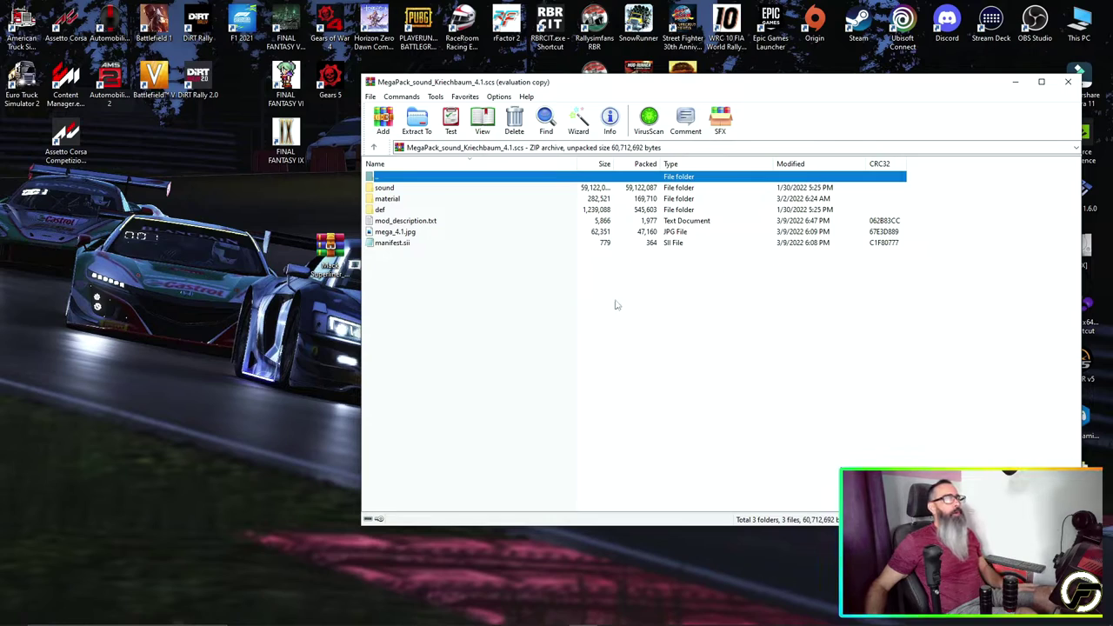
left_click(813, 257)
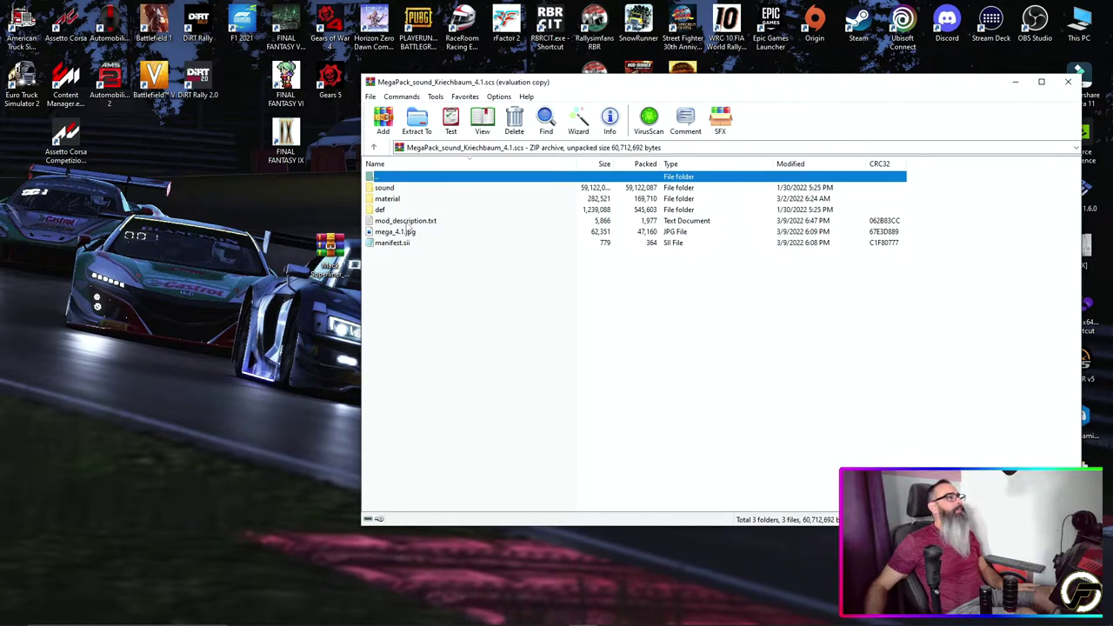
double_click(399, 210)
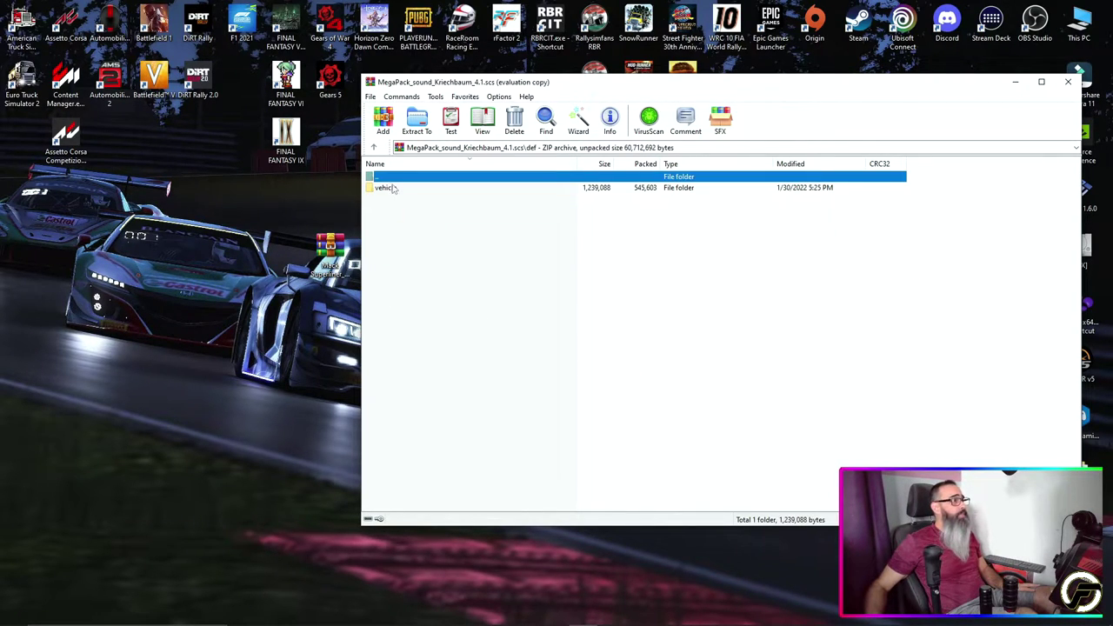
double_click(386, 187)
double_click(383, 188)
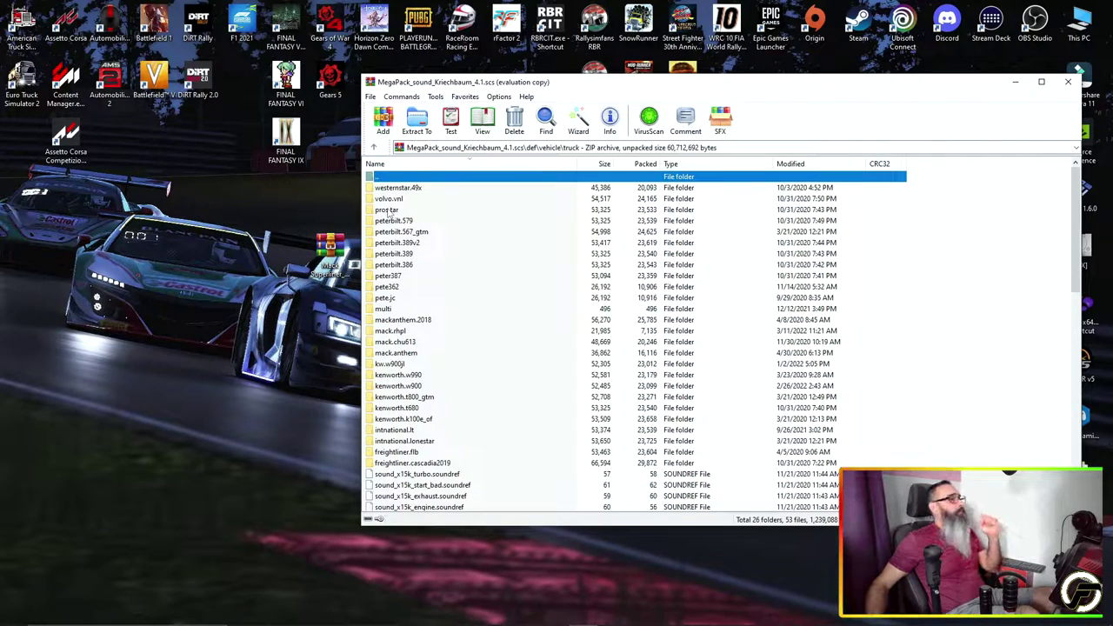
Examine the engine files in the peterbilt.386 and pete362 folders and return to the truck folder
double_click(405, 267)
double_click(385, 199)
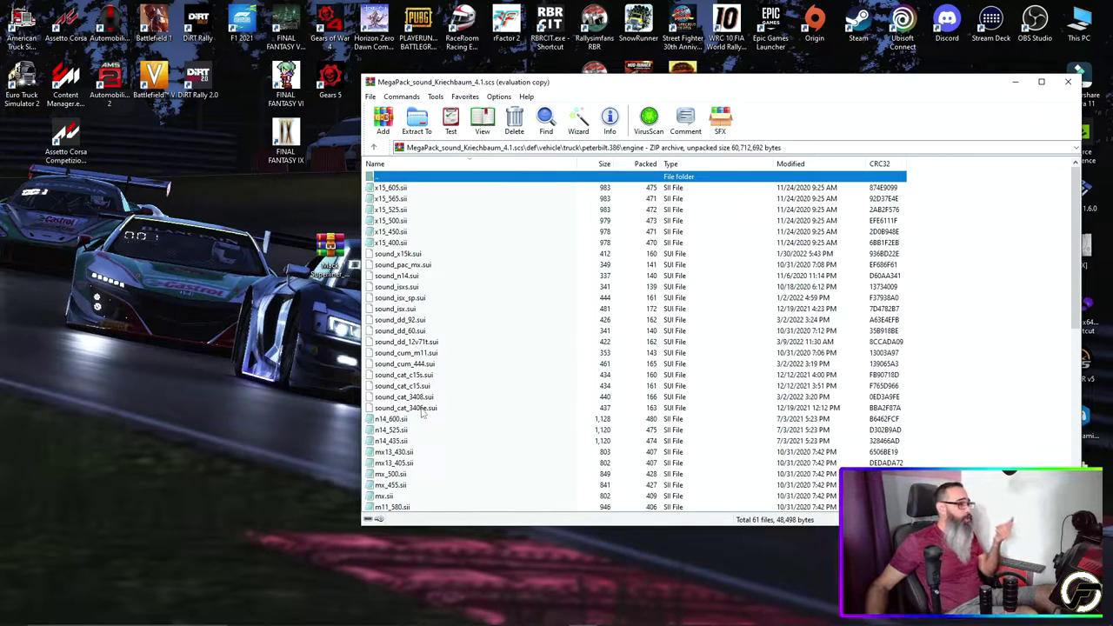
left_click(375, 149)
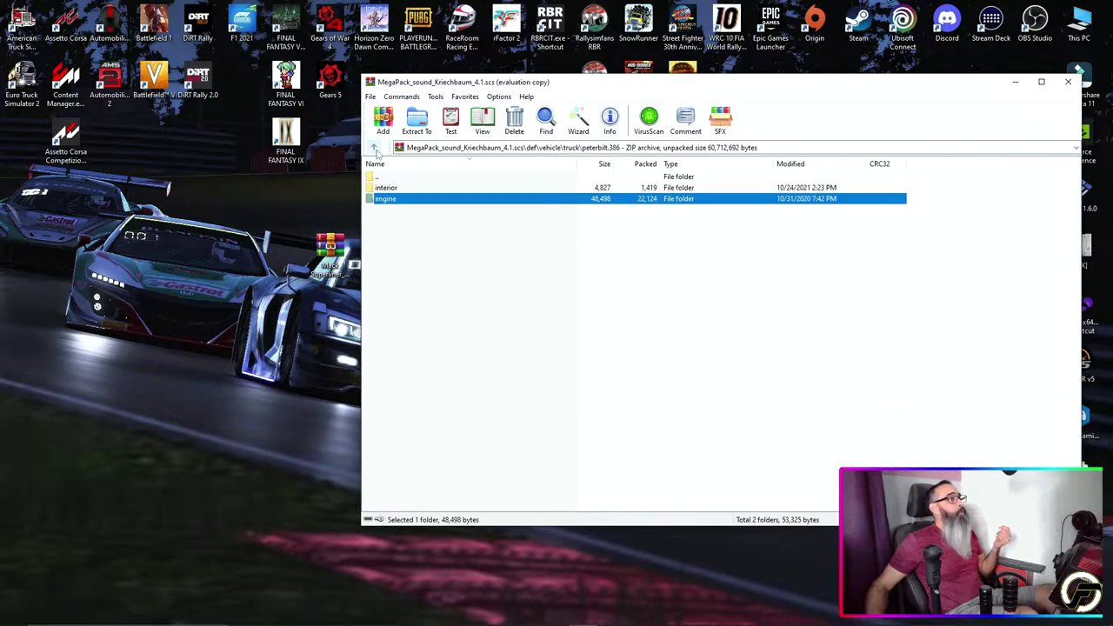
left_click(375, 148)
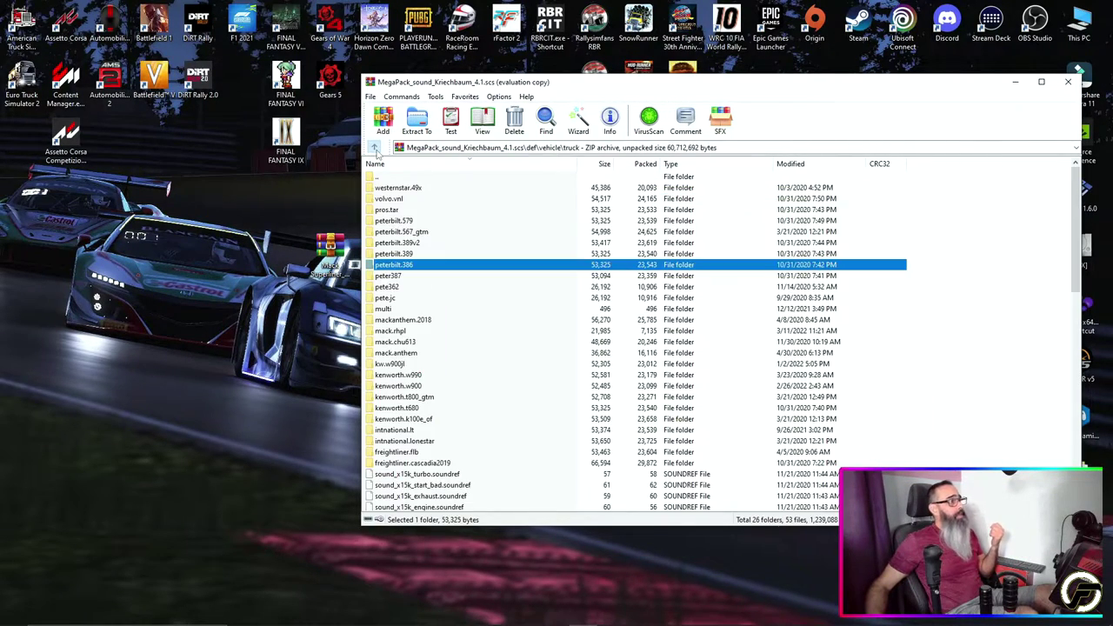
double_click(401, 287)
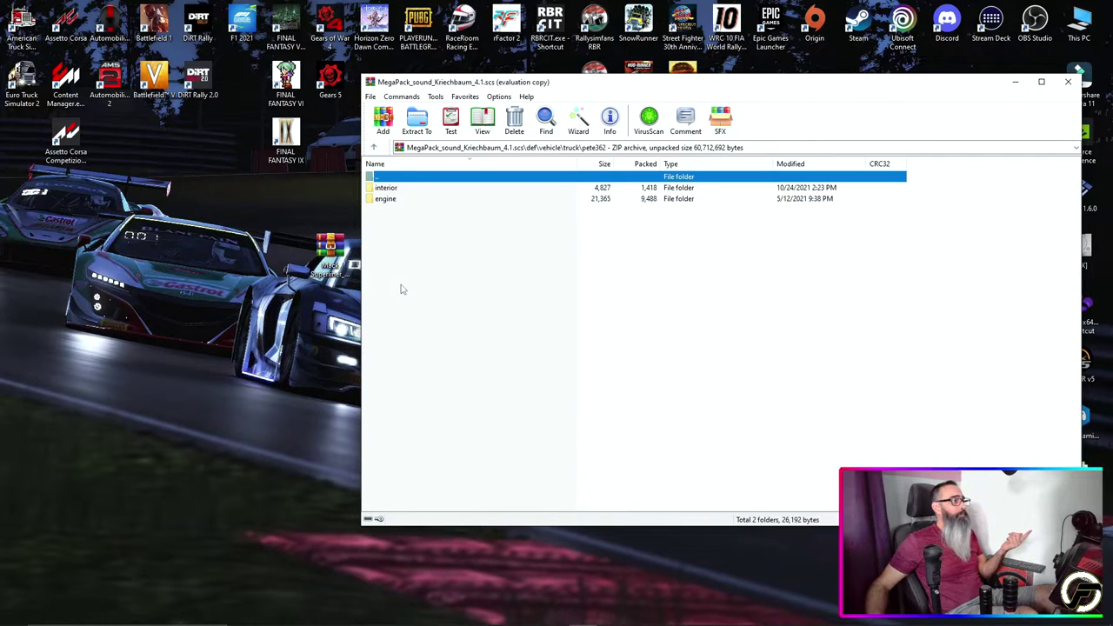
double_click(386, 199)
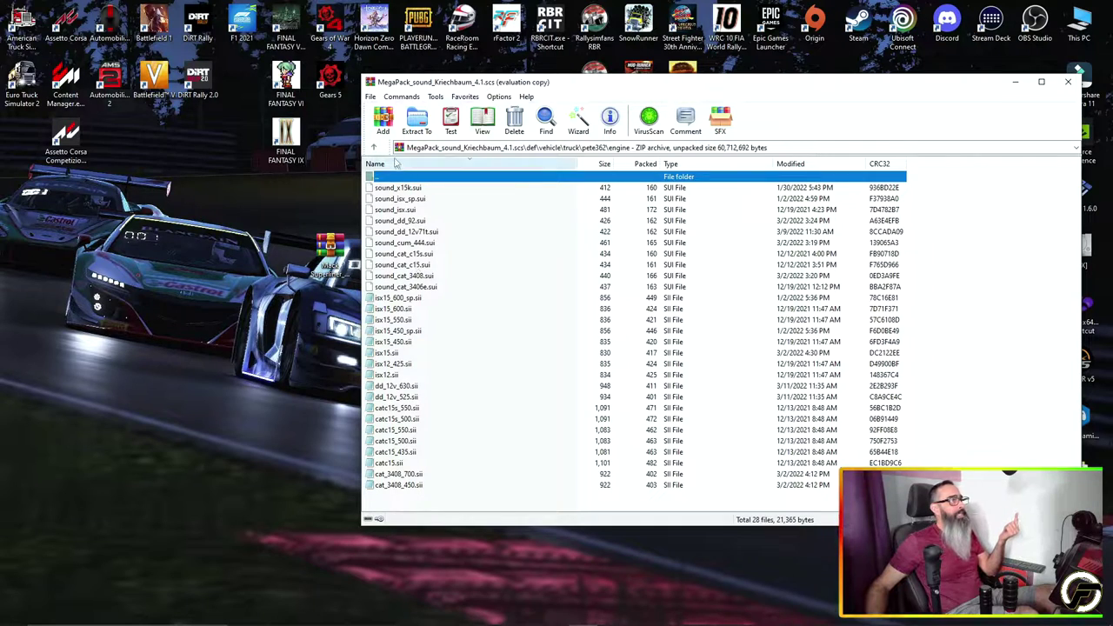
left_click(374, 150)
left_click(373, 149)
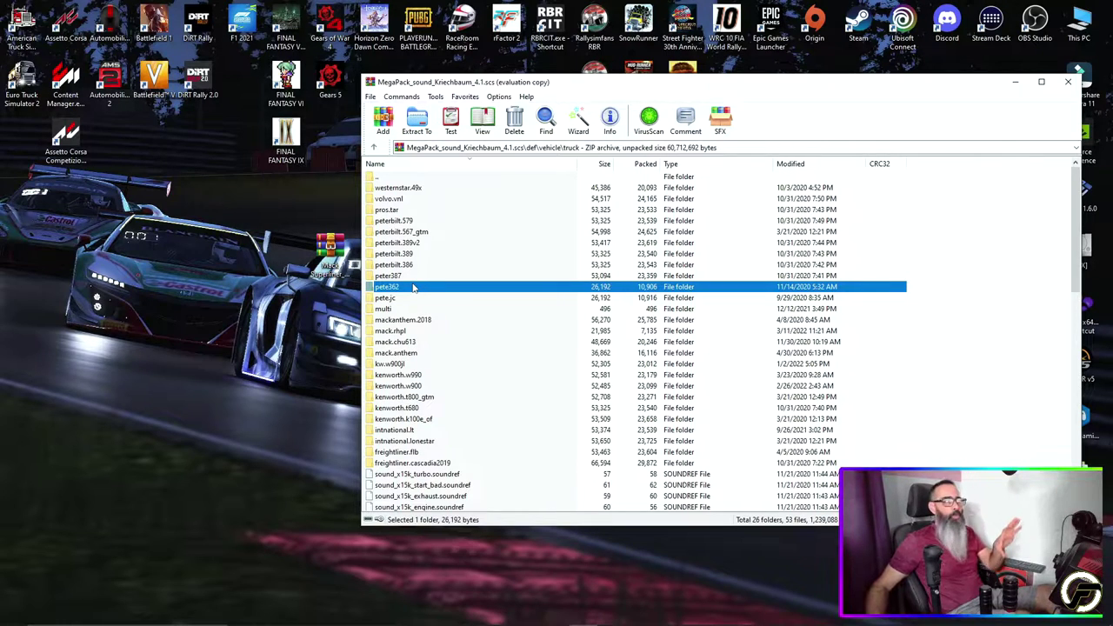
Extract the pros.tar truck folder to the desktop and rename the copy as liner using the copied name
left_click(406, 211)
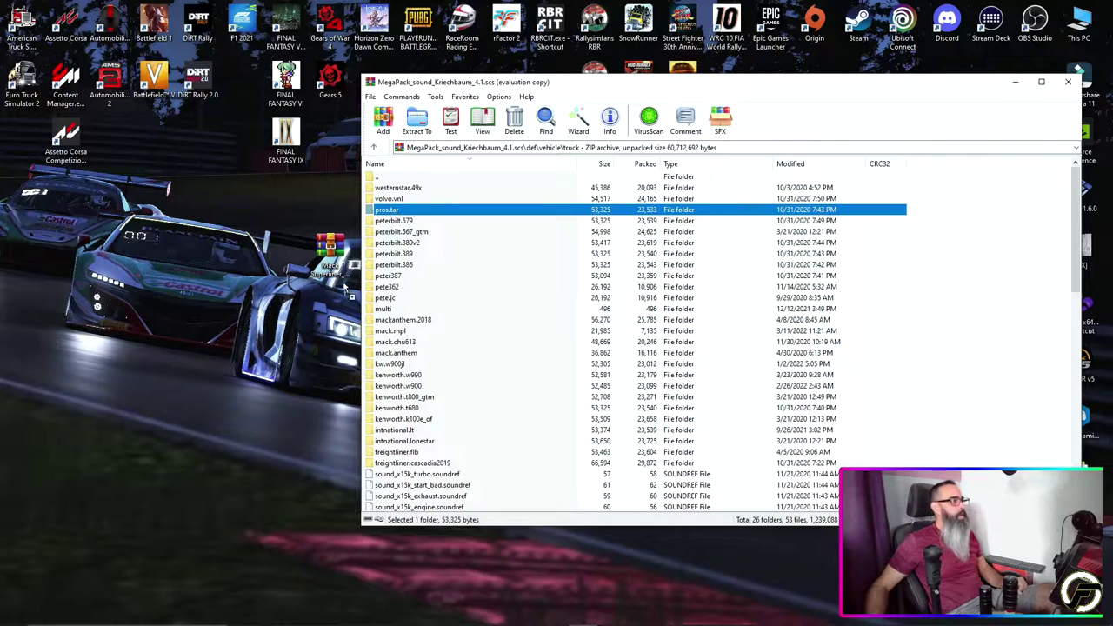
left_click_drag(242, 382, 194, 372)
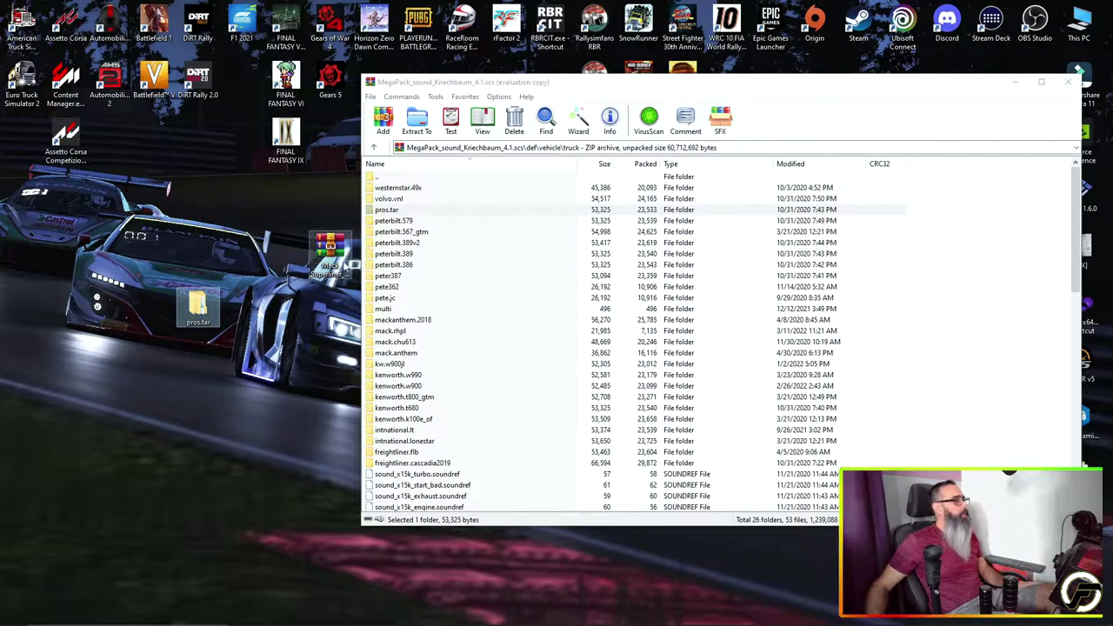
right_click(193, 324)
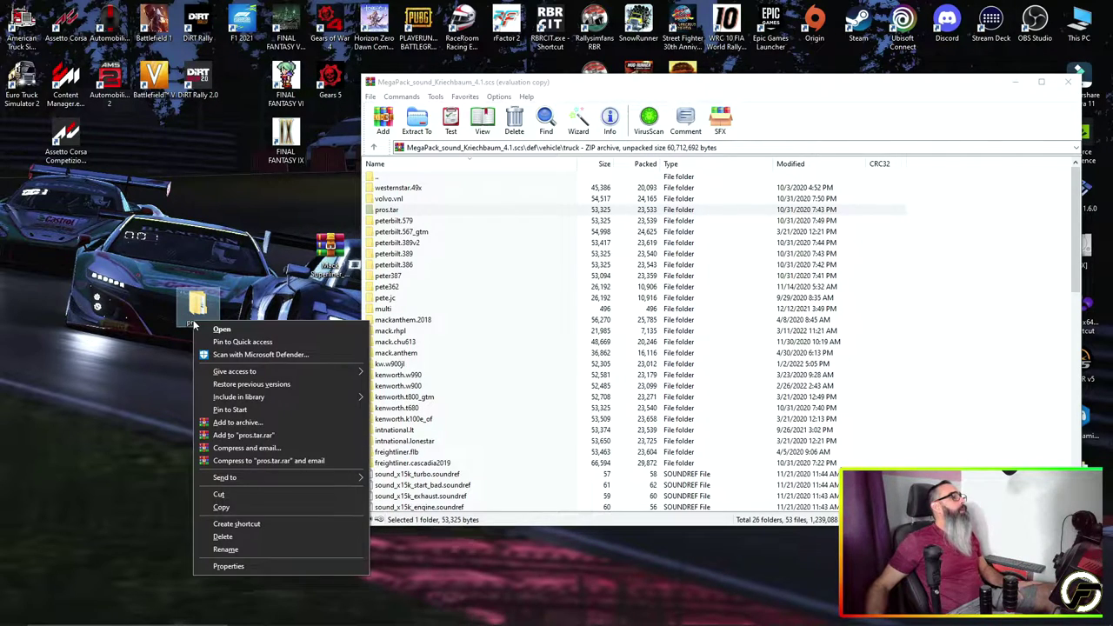
left_click(230, 549)
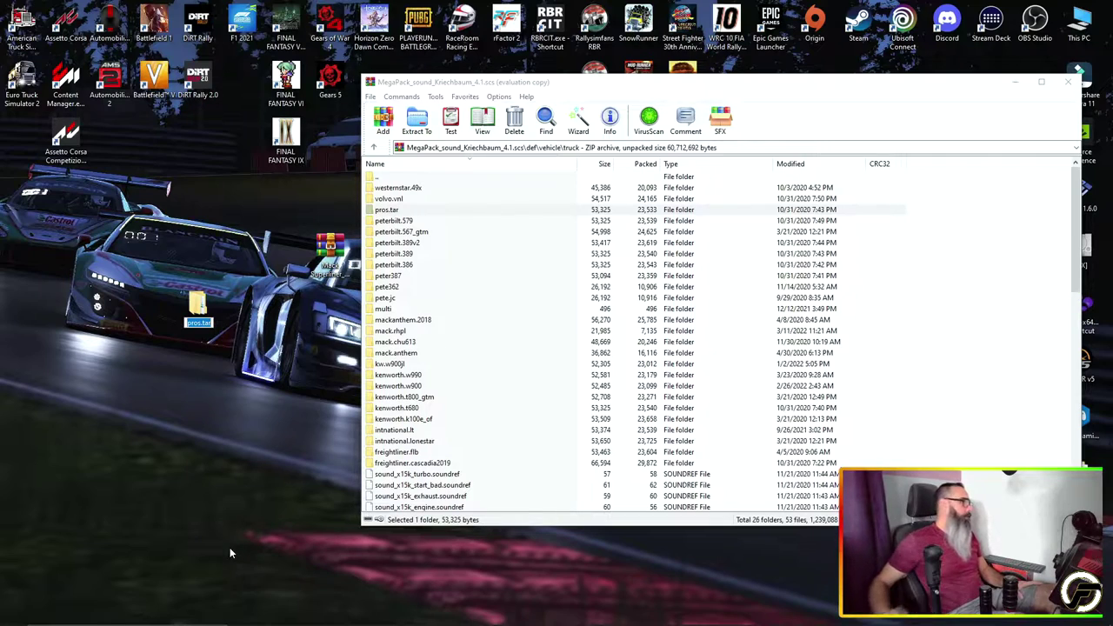
right_click(200, 324)
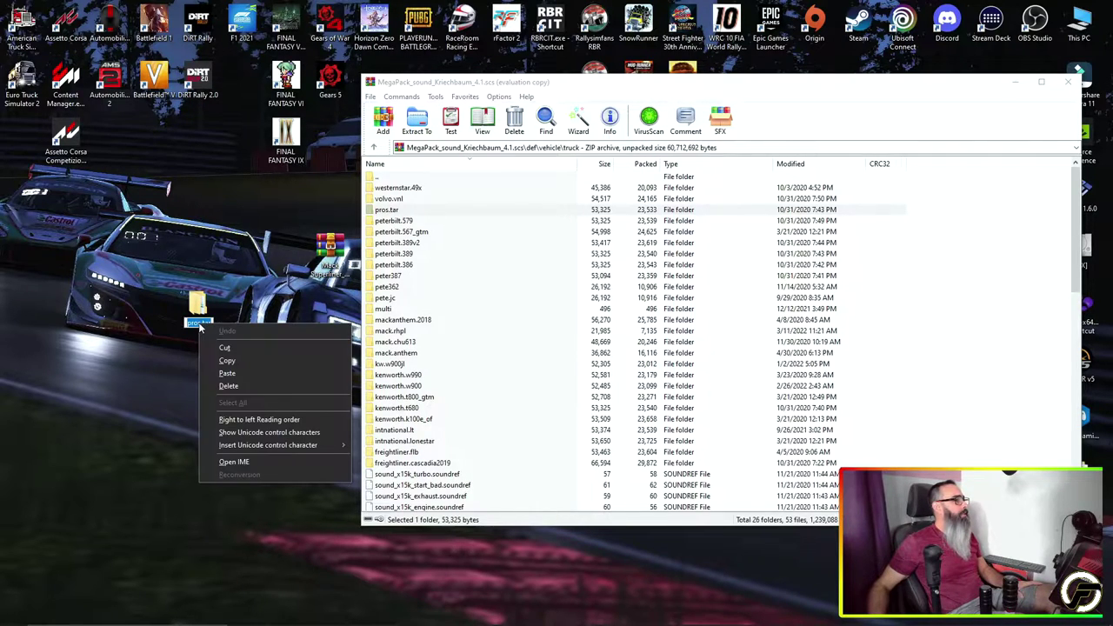
left_click(228, 373)
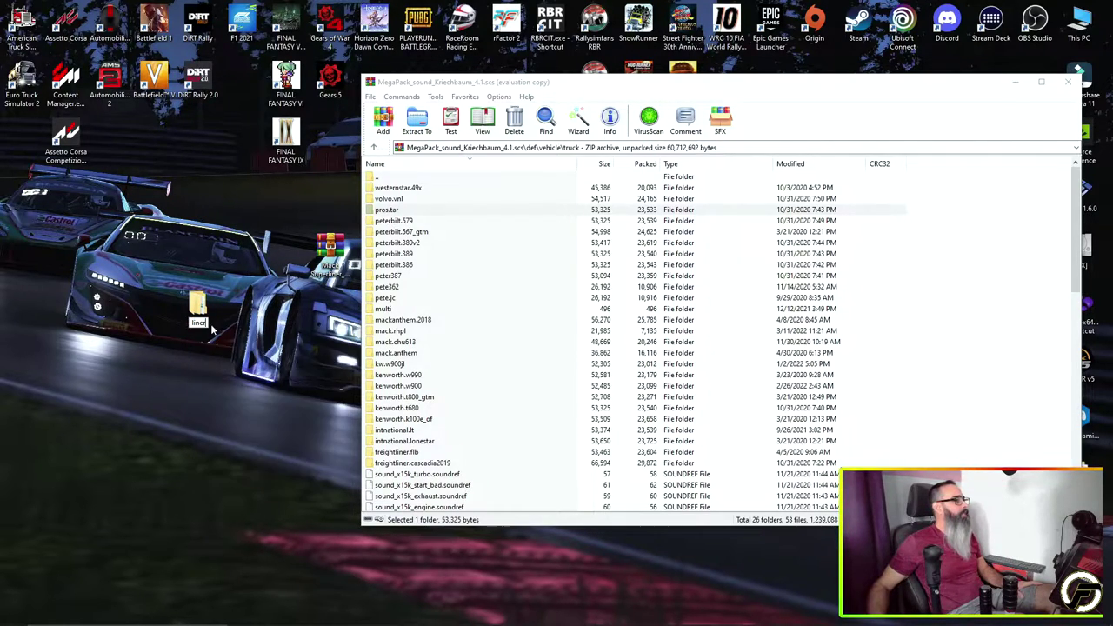
key("Return")
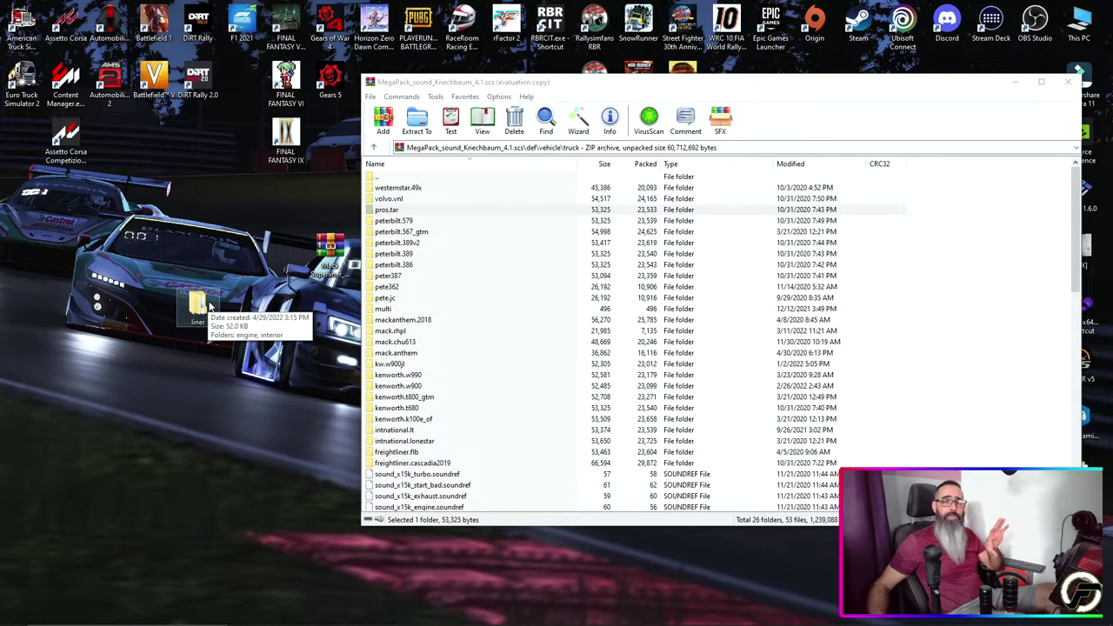
Add the liner folder to the MegaPack archive's truck folder with the default settings, close the archive and delete the desktop copy
left_click_drag(202, 308, 981, 319)
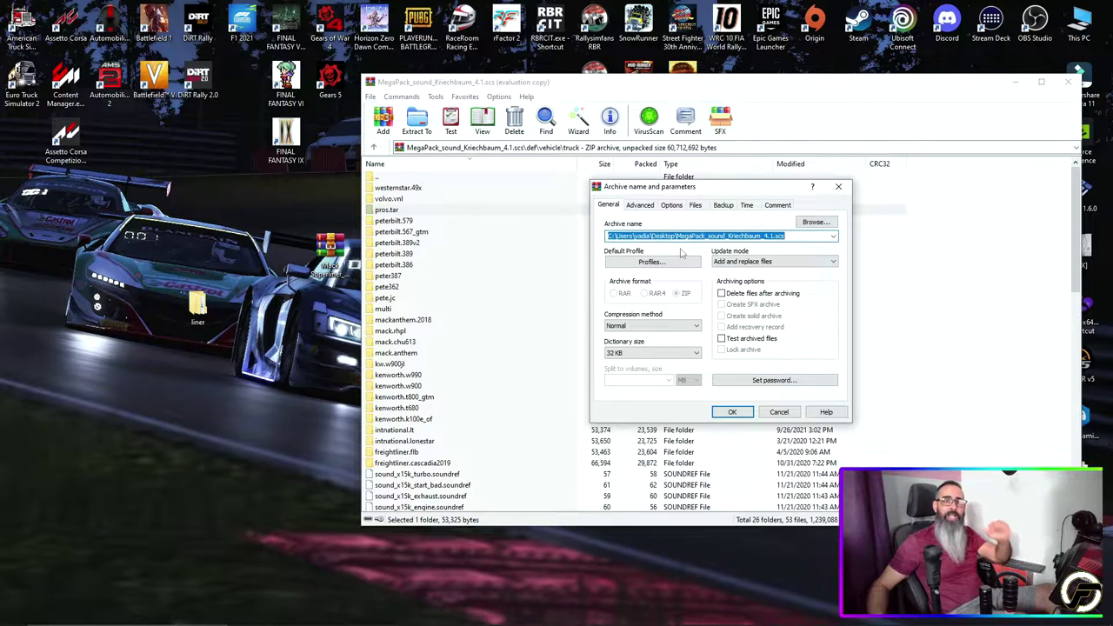
left_click(732, 412)
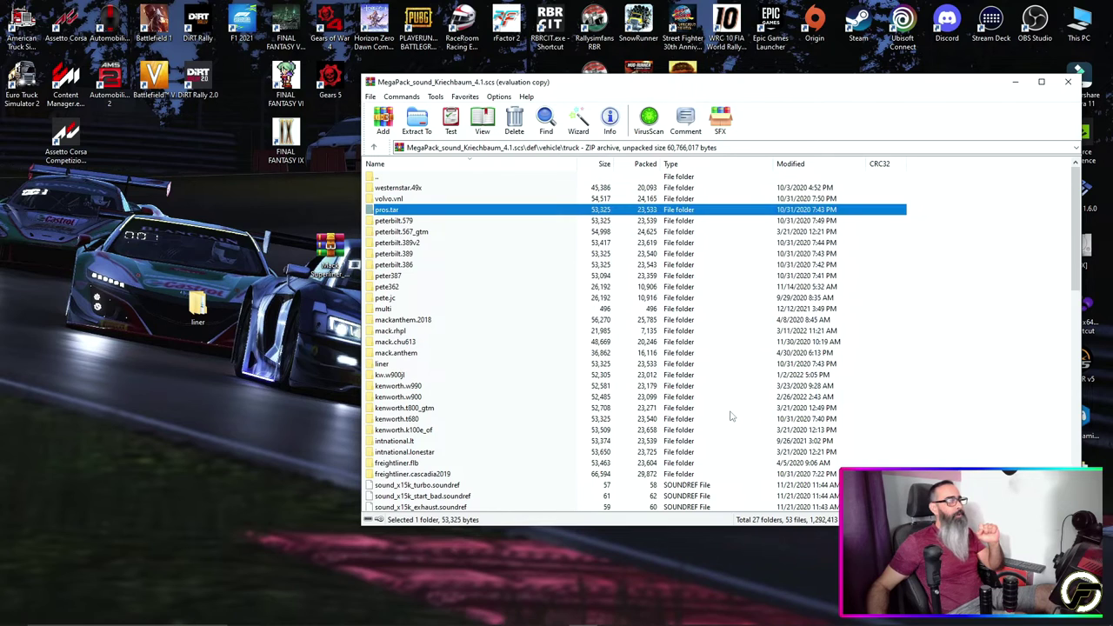
left_click(1067, 82)
right_click(199, 307)
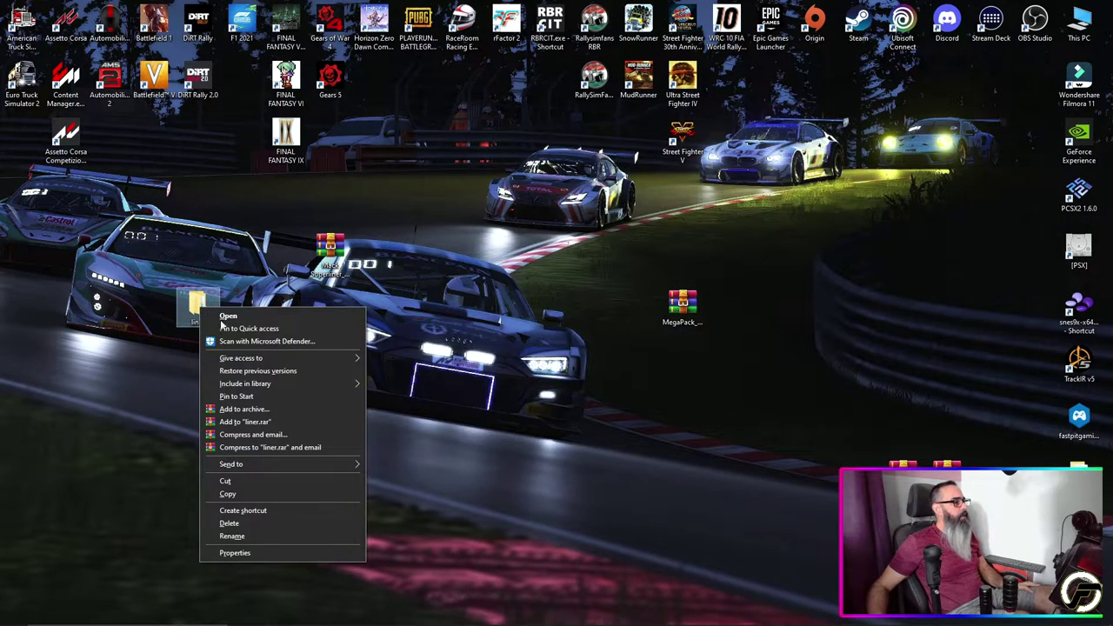
left_click(260, 523)
Reopen the MegaPack archive, check for the liner folder in def\vehicle\truck, and close the archive
double_click(682, 304)
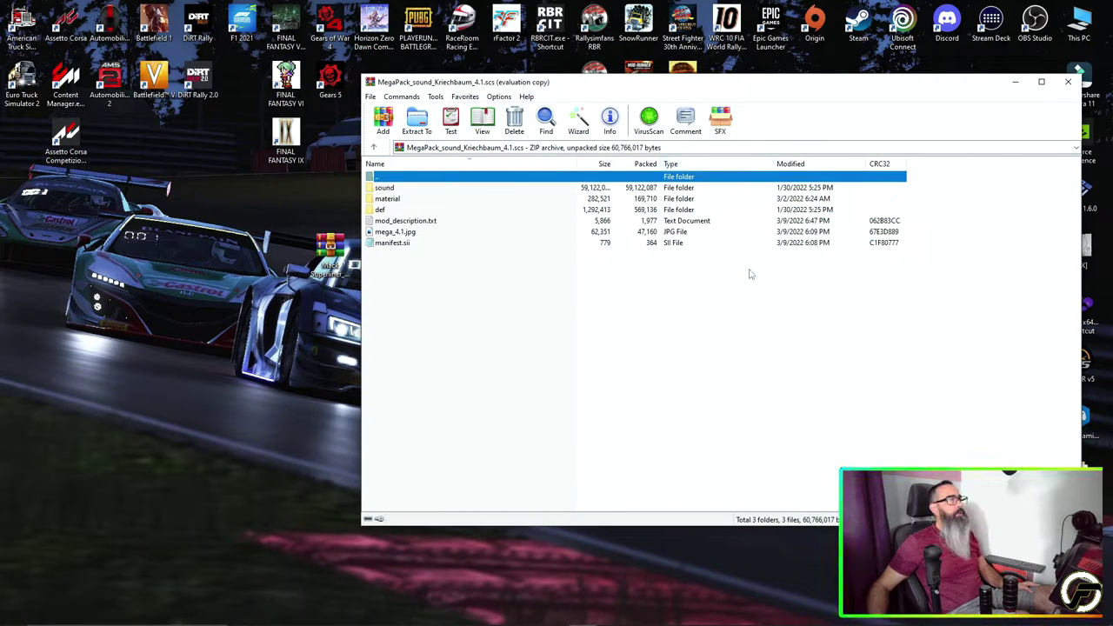
double_click(399, 208)
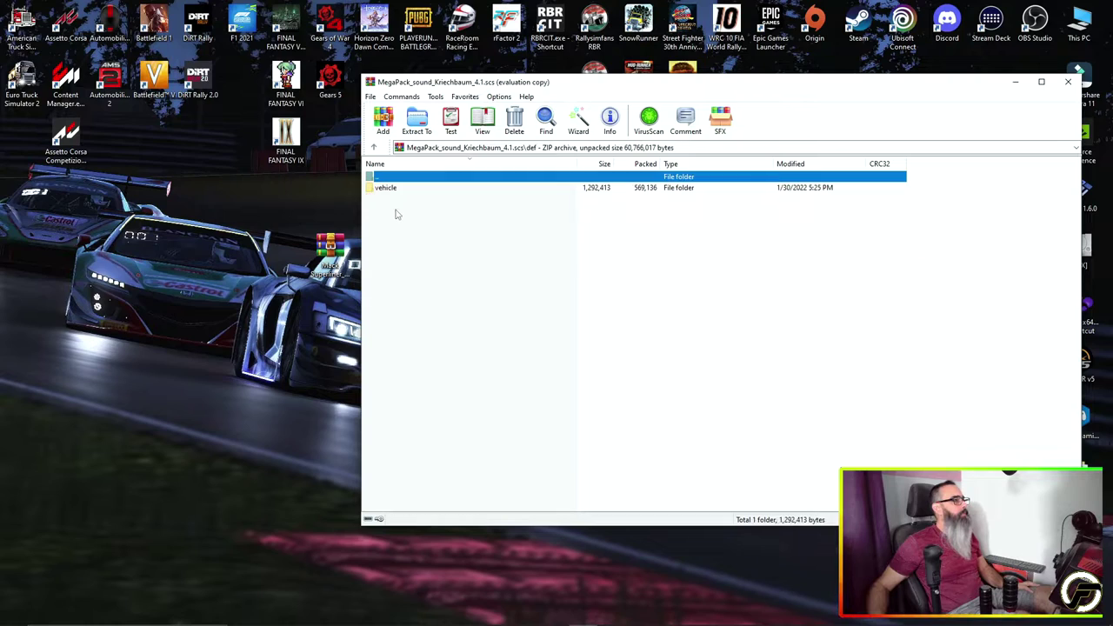
double_click(386, 187)
double_click(388, 188)
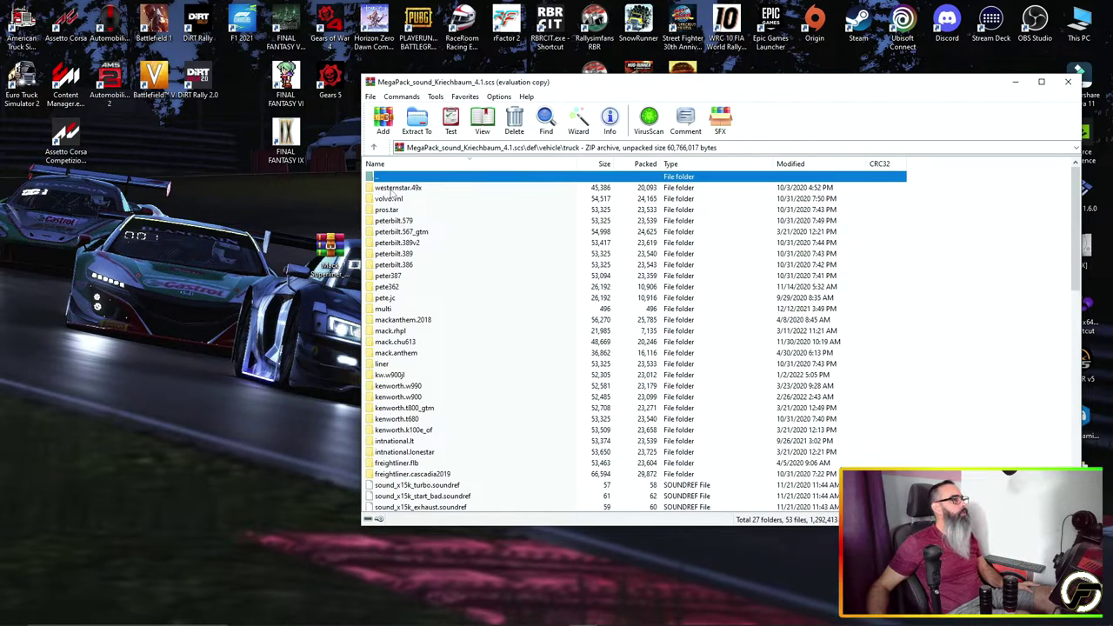
left_click(388, 364)
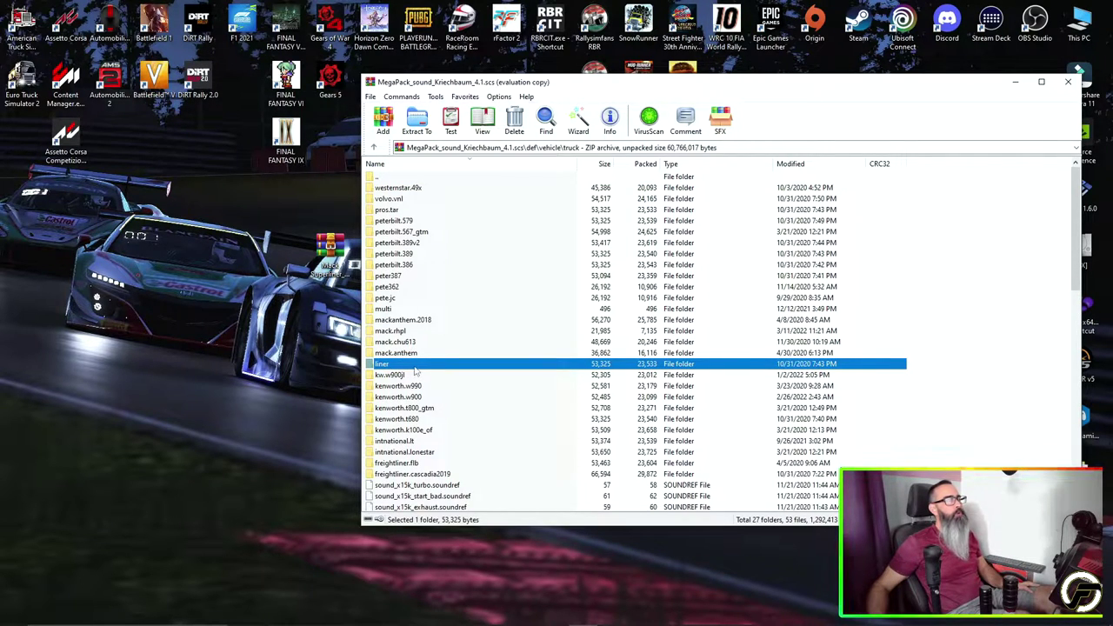
left_click(1069, 83)
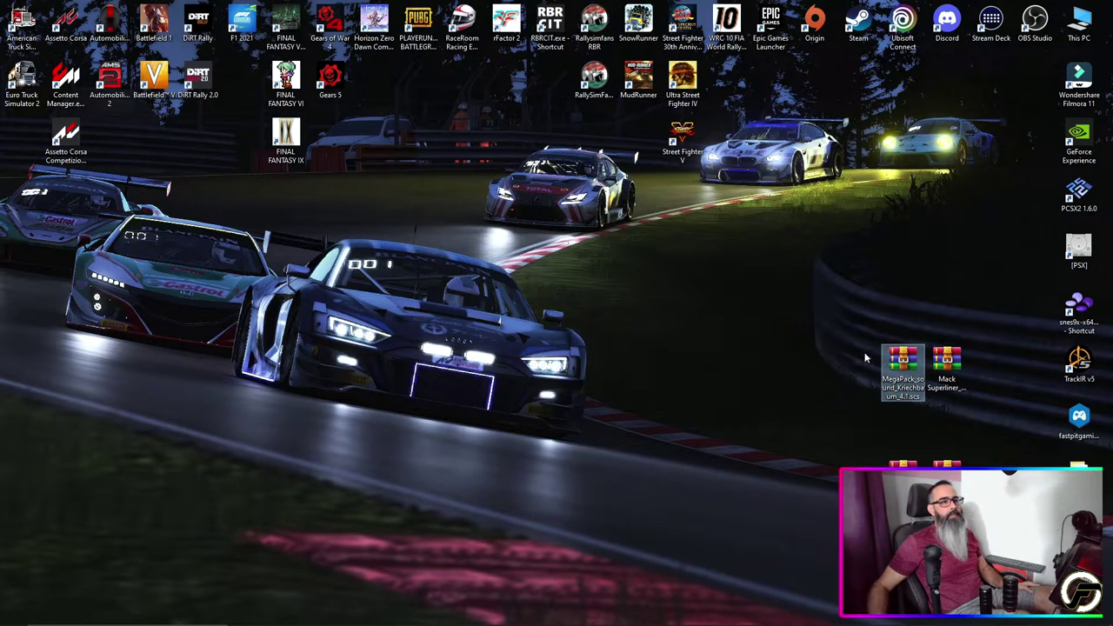
Move the four mod archives from the desktop into the American Truck Simulator mod folder under Documents, and close the file window
mouse_move(328, 620)
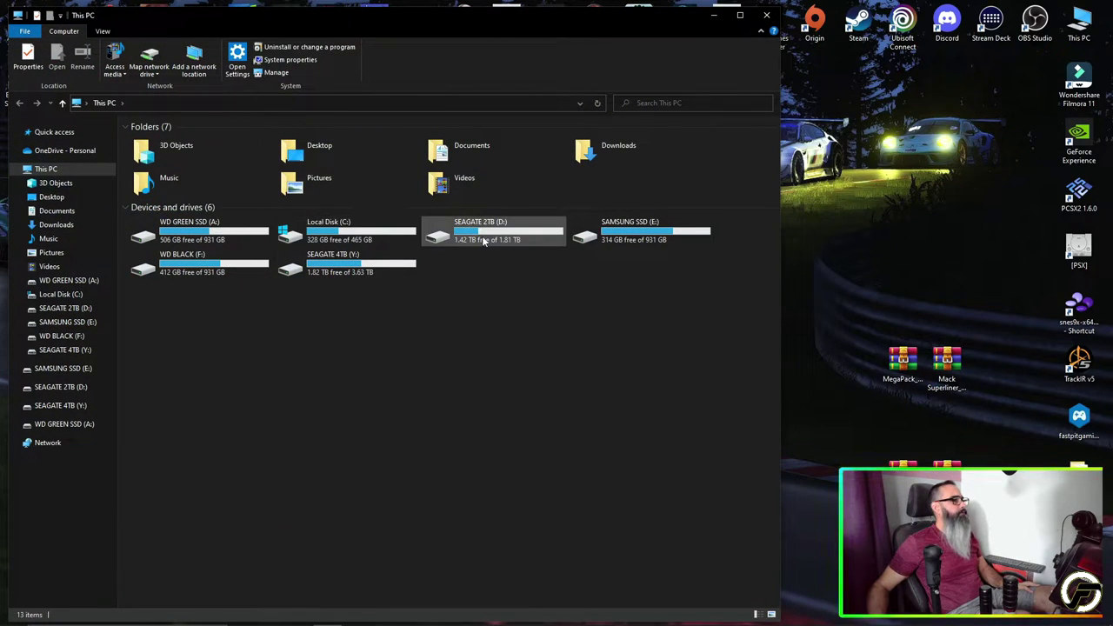
left_click(55, 212)
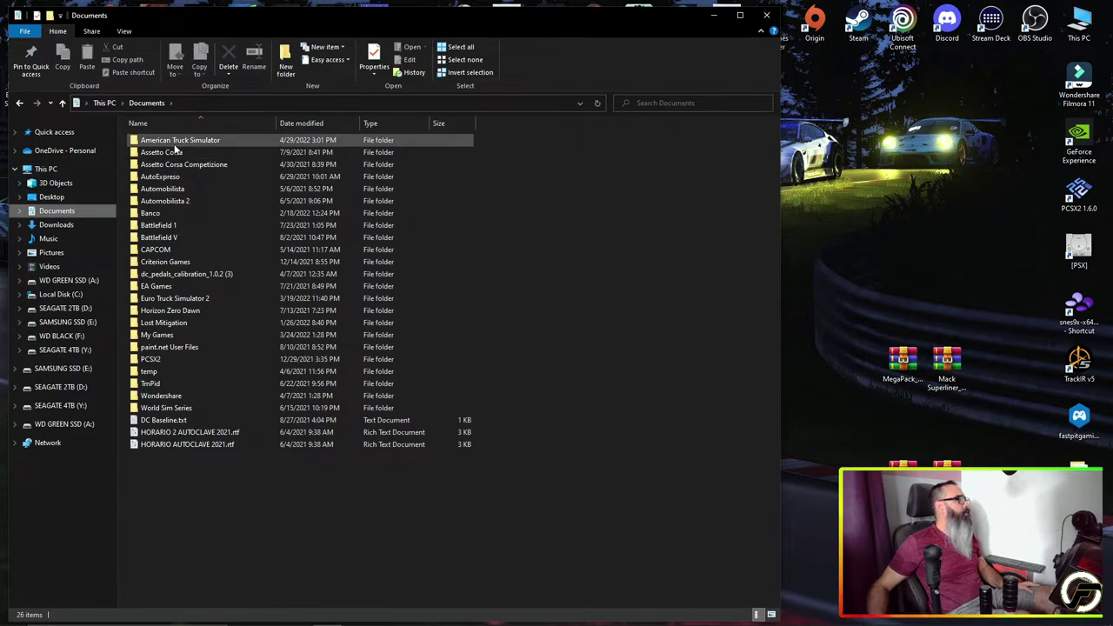
double_click(174, 145)
left_click(156, 153)
double_click(155, 153)
left_click_drag(863, 461, 965, 300)
left_click_drag(911, 492, 675, 504)
left_click(766, 16)
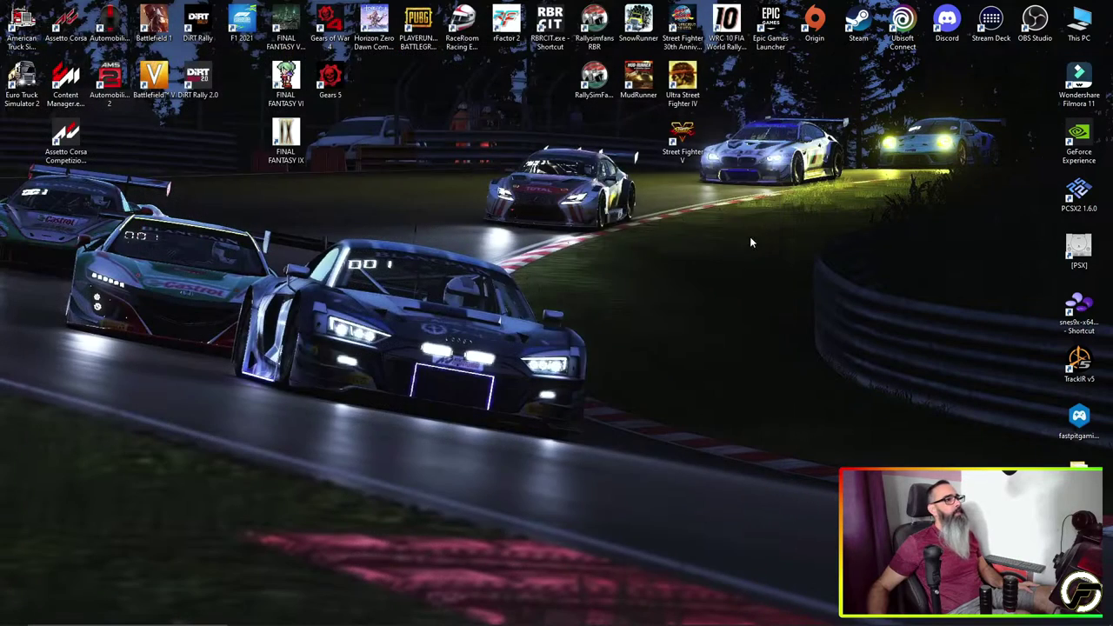
Launch American Truck Simulator, open its mod manager and activate the zeemods.c16_open_def_v1.0.1 mod
double_click(26, 26)
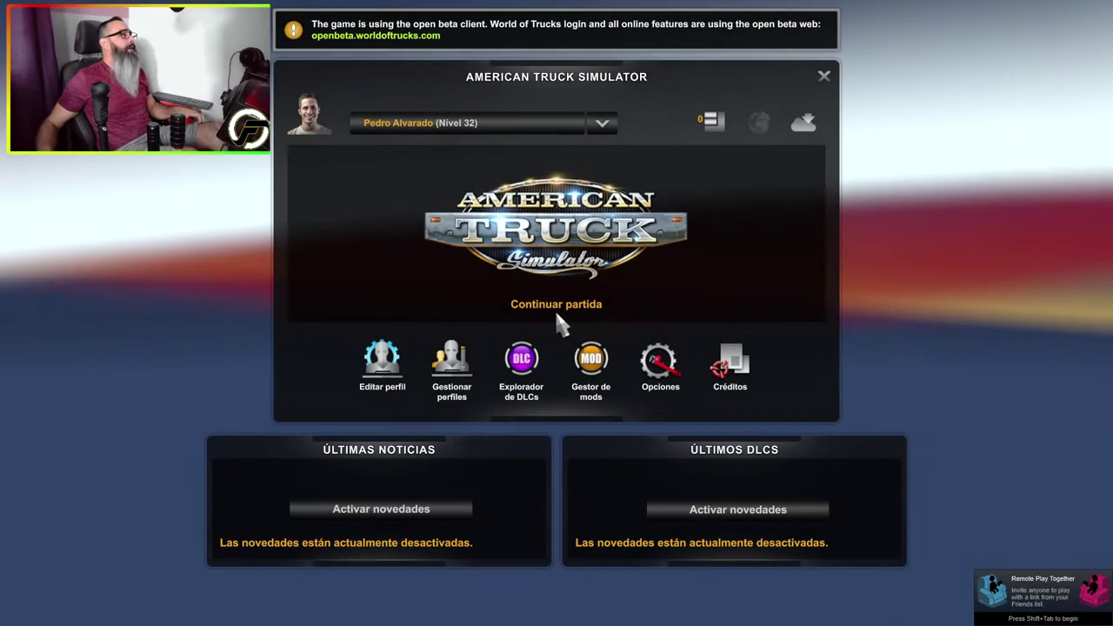
left_click(617, 375)
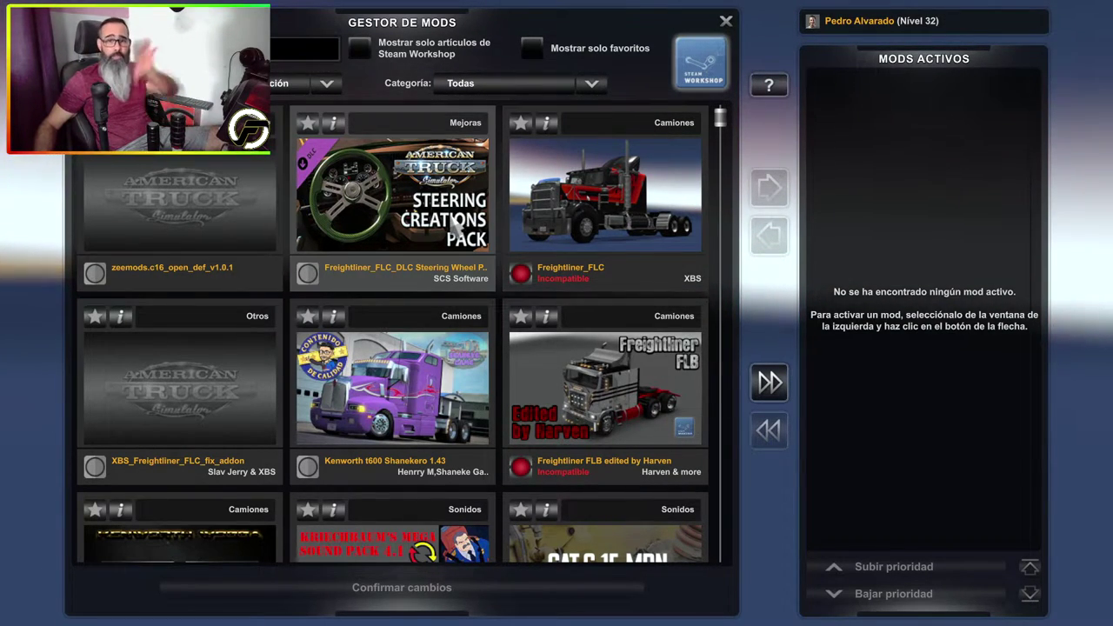
double_click(186, 200)
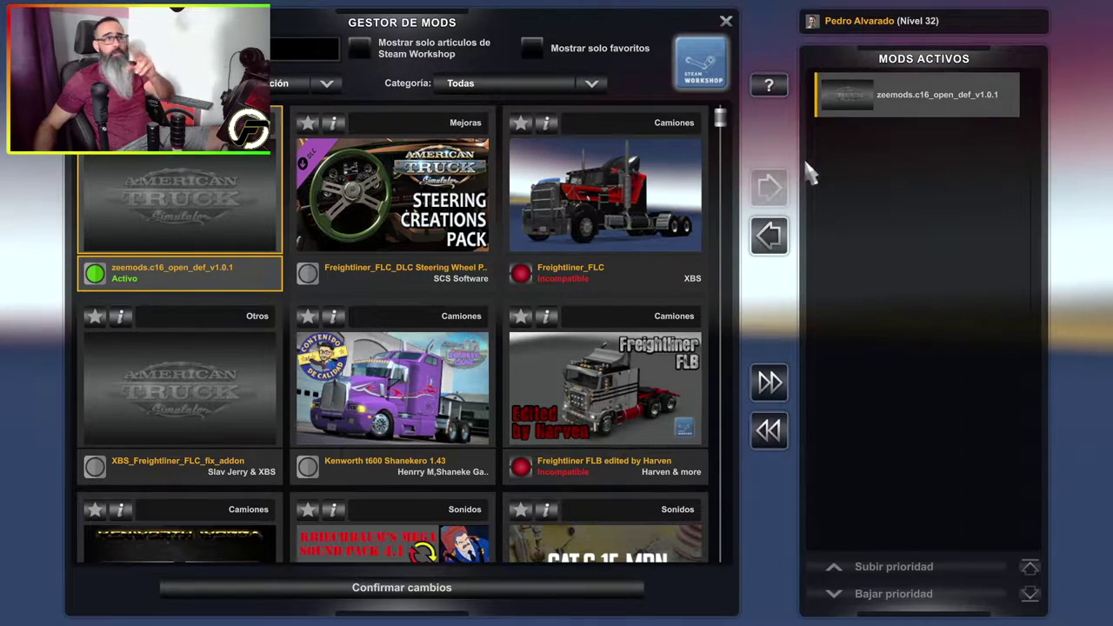
Activate the Engines sound pack 4.1 and CAT C-16 Sound & Engine Pack mods
mouse_move(721, 118)
left_mouse_down()
mouse_move(721, 269)
mouse_move(735, 247)
mouse_move(736, 131)
left_mouse_up()
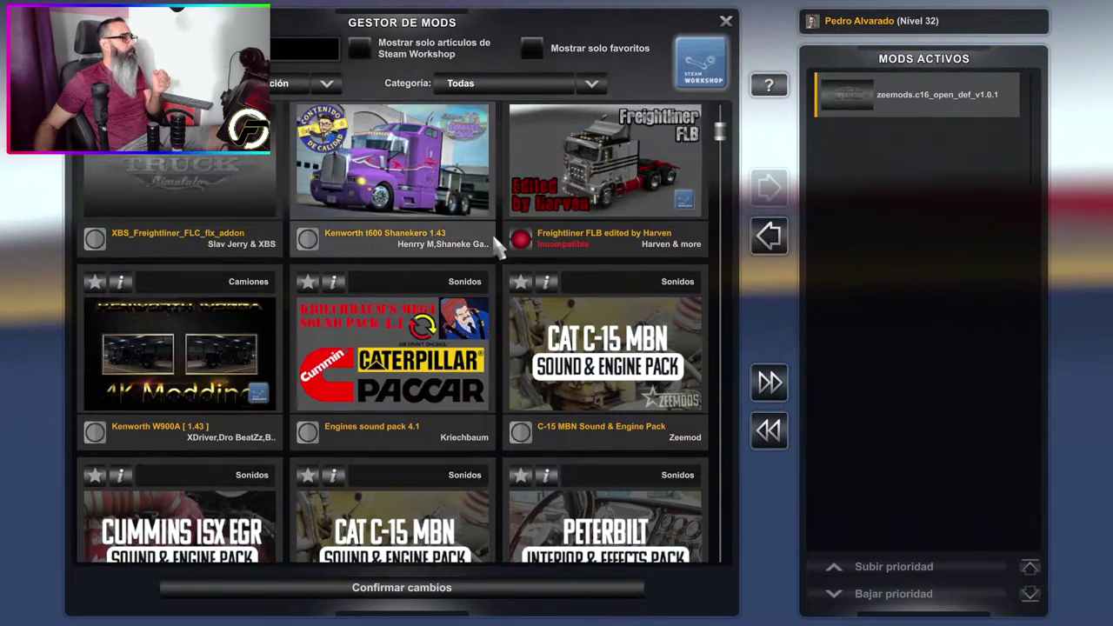
double_click(391, 420)
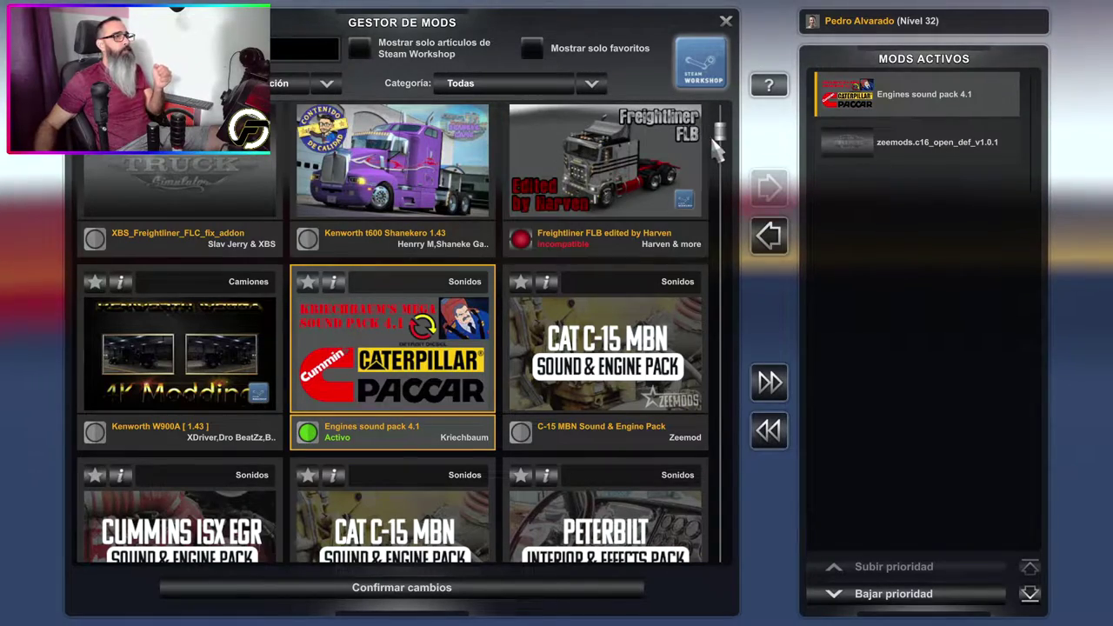
left_click_drag(723, 141, 737, 517)
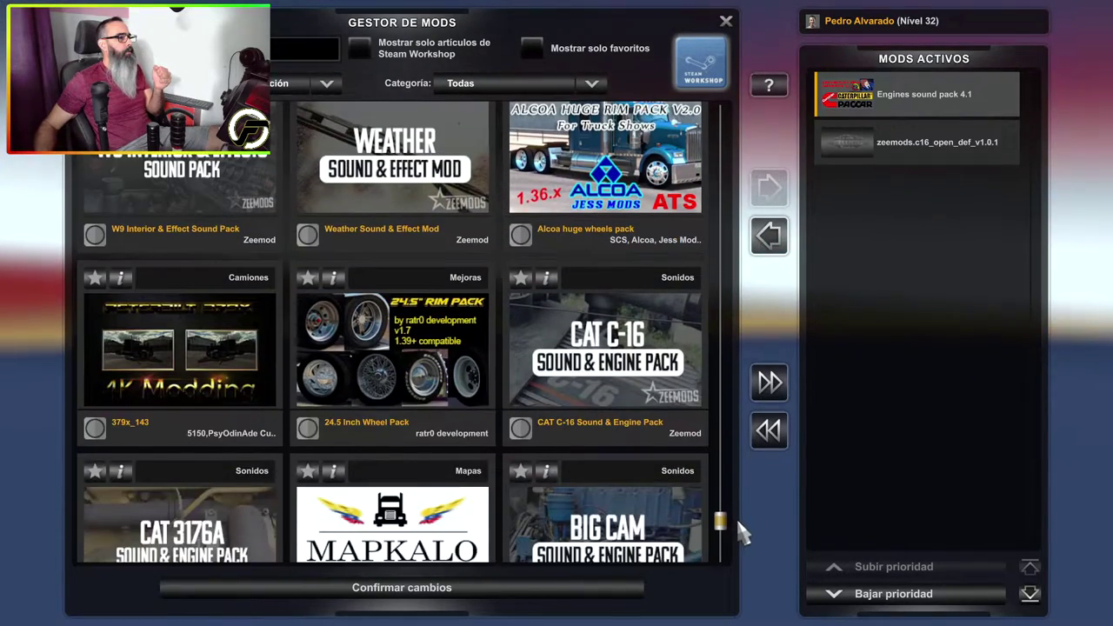
double_click(677, 446)
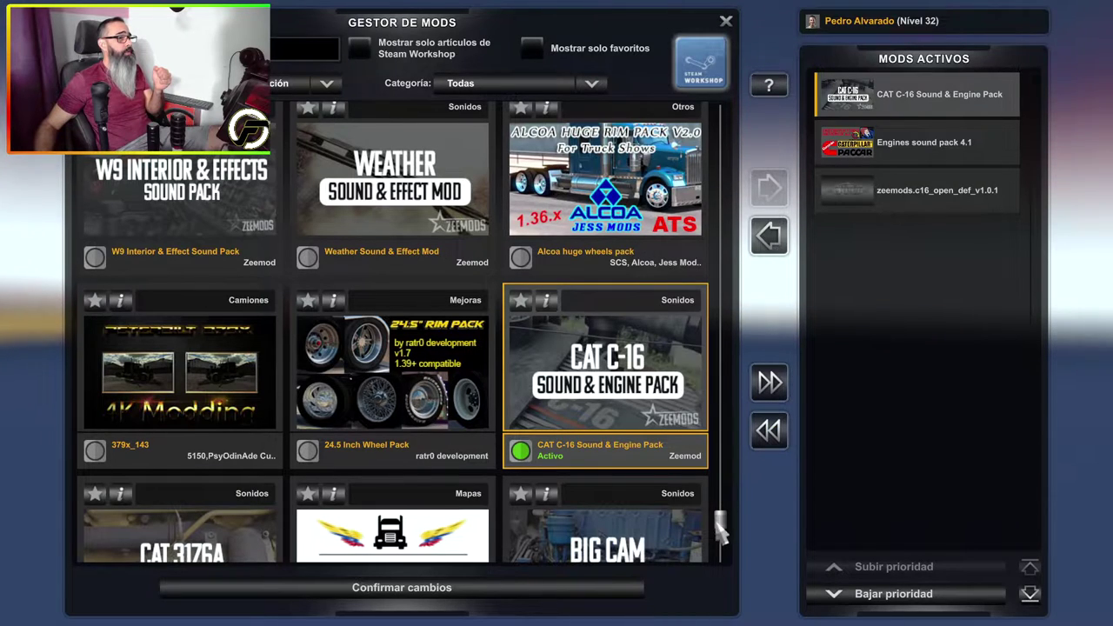
Activate the mack Superliner_ReneNate truck mod and give it the lowest priority among the active mods
left_click_drag(723, 520, 719, 558)
left_click(624, 495)
double_click(624, 496)
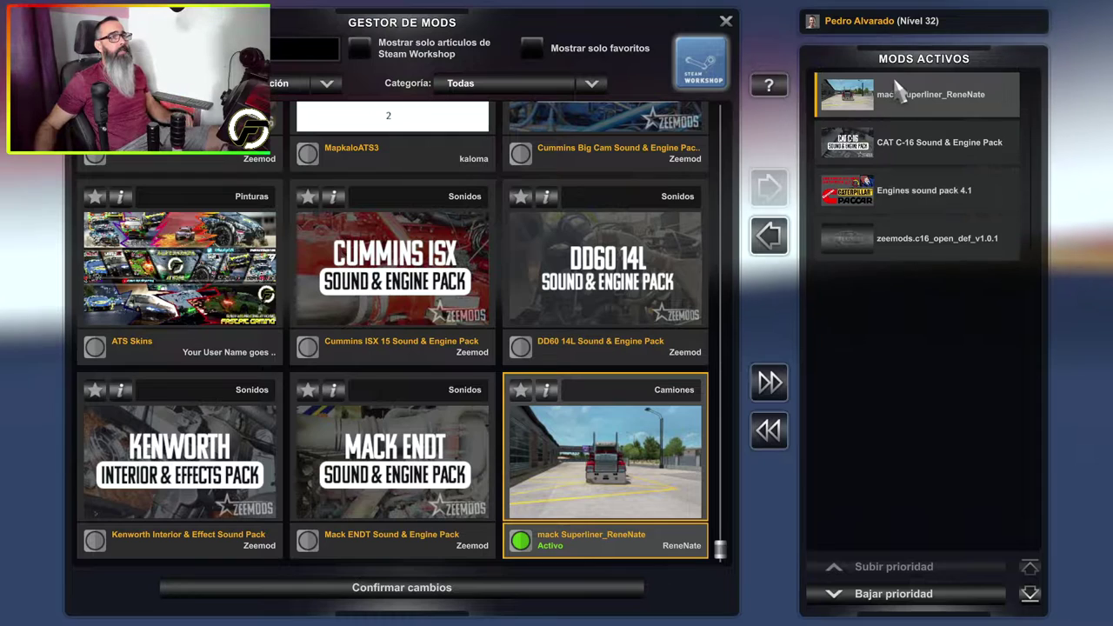
left_click(1030, 594)
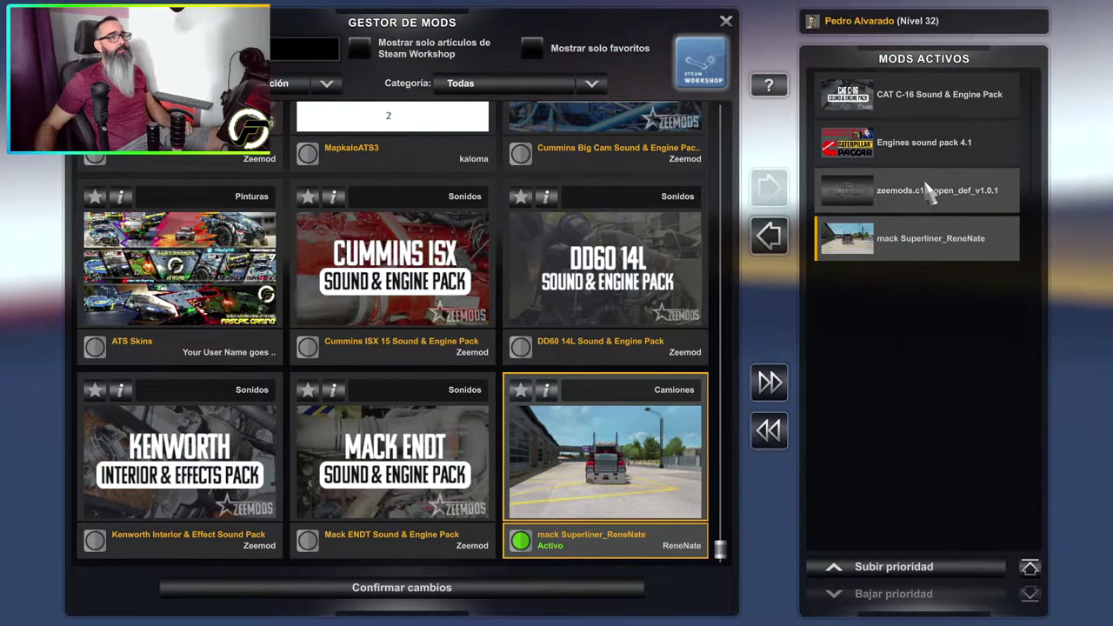